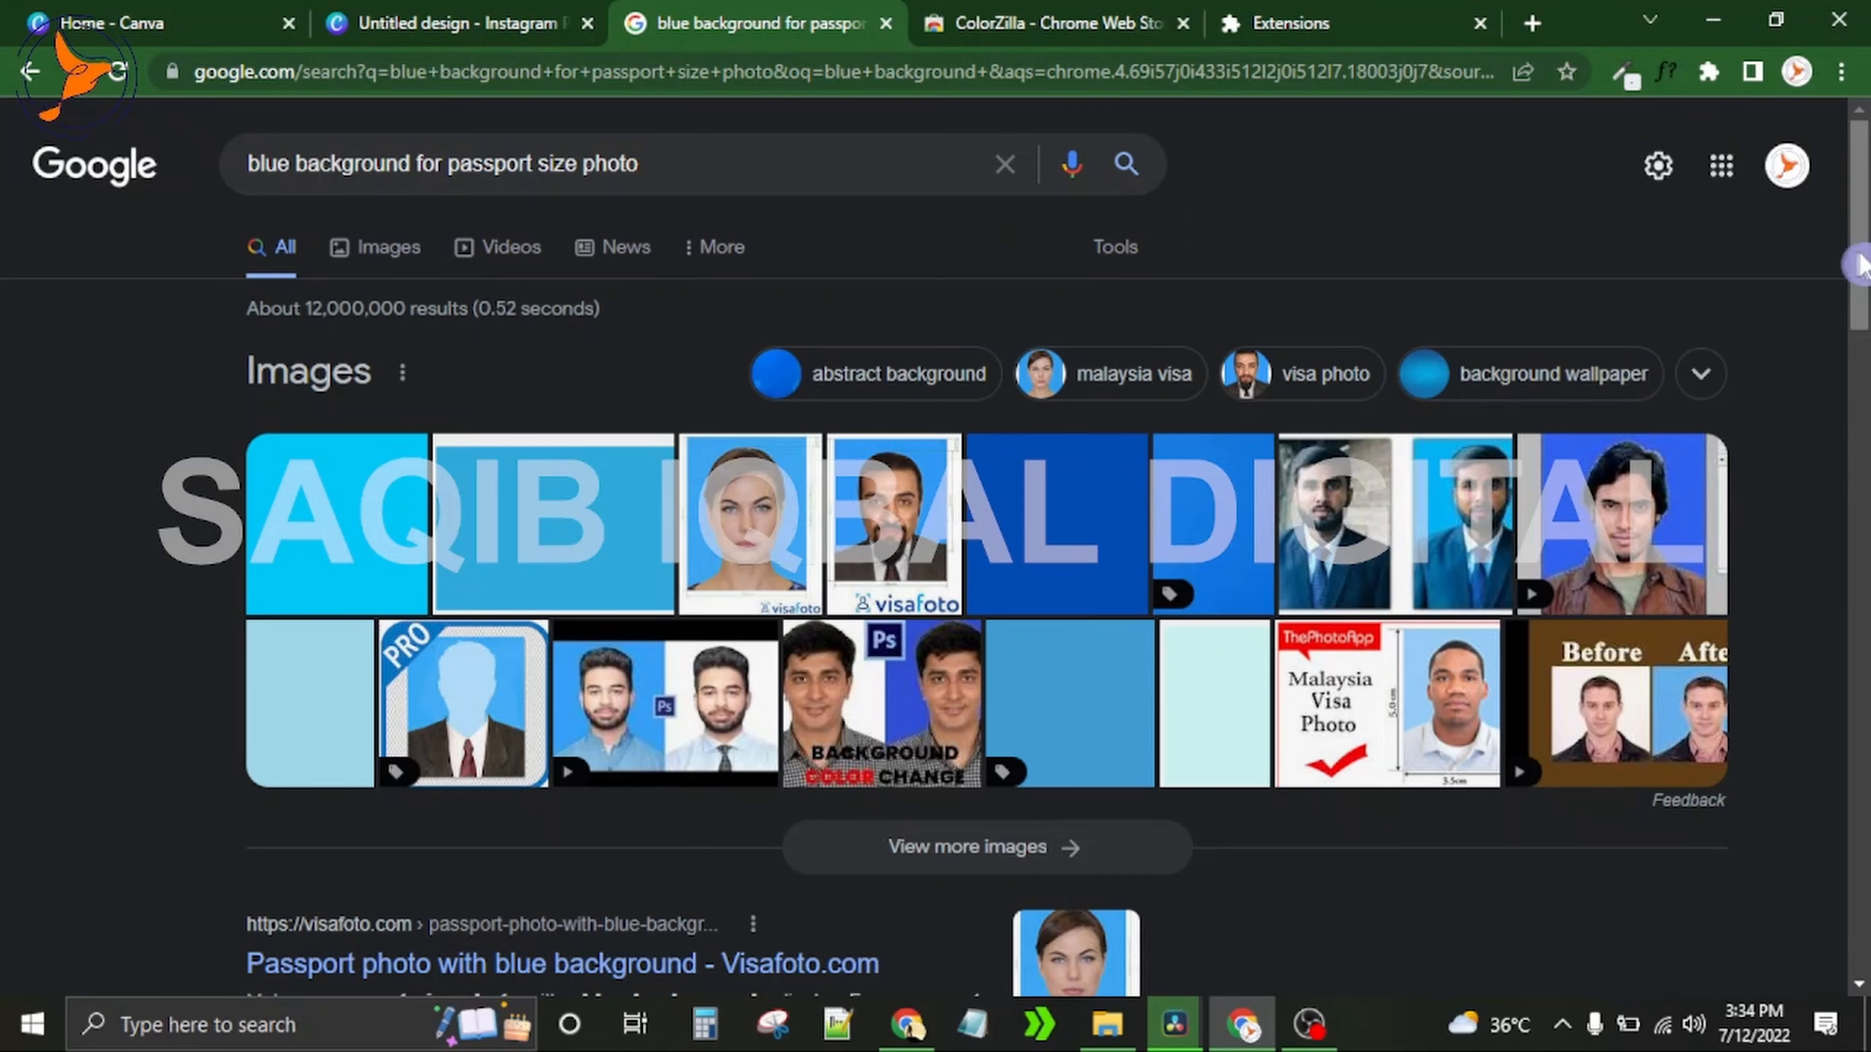
Step: Look through the Google results on blue passport photo backgrounds for the required photo dimensions
{"action": "left_click_drag", "start_coordinate": [1863, 266], "coordinate": [1865, 536]}
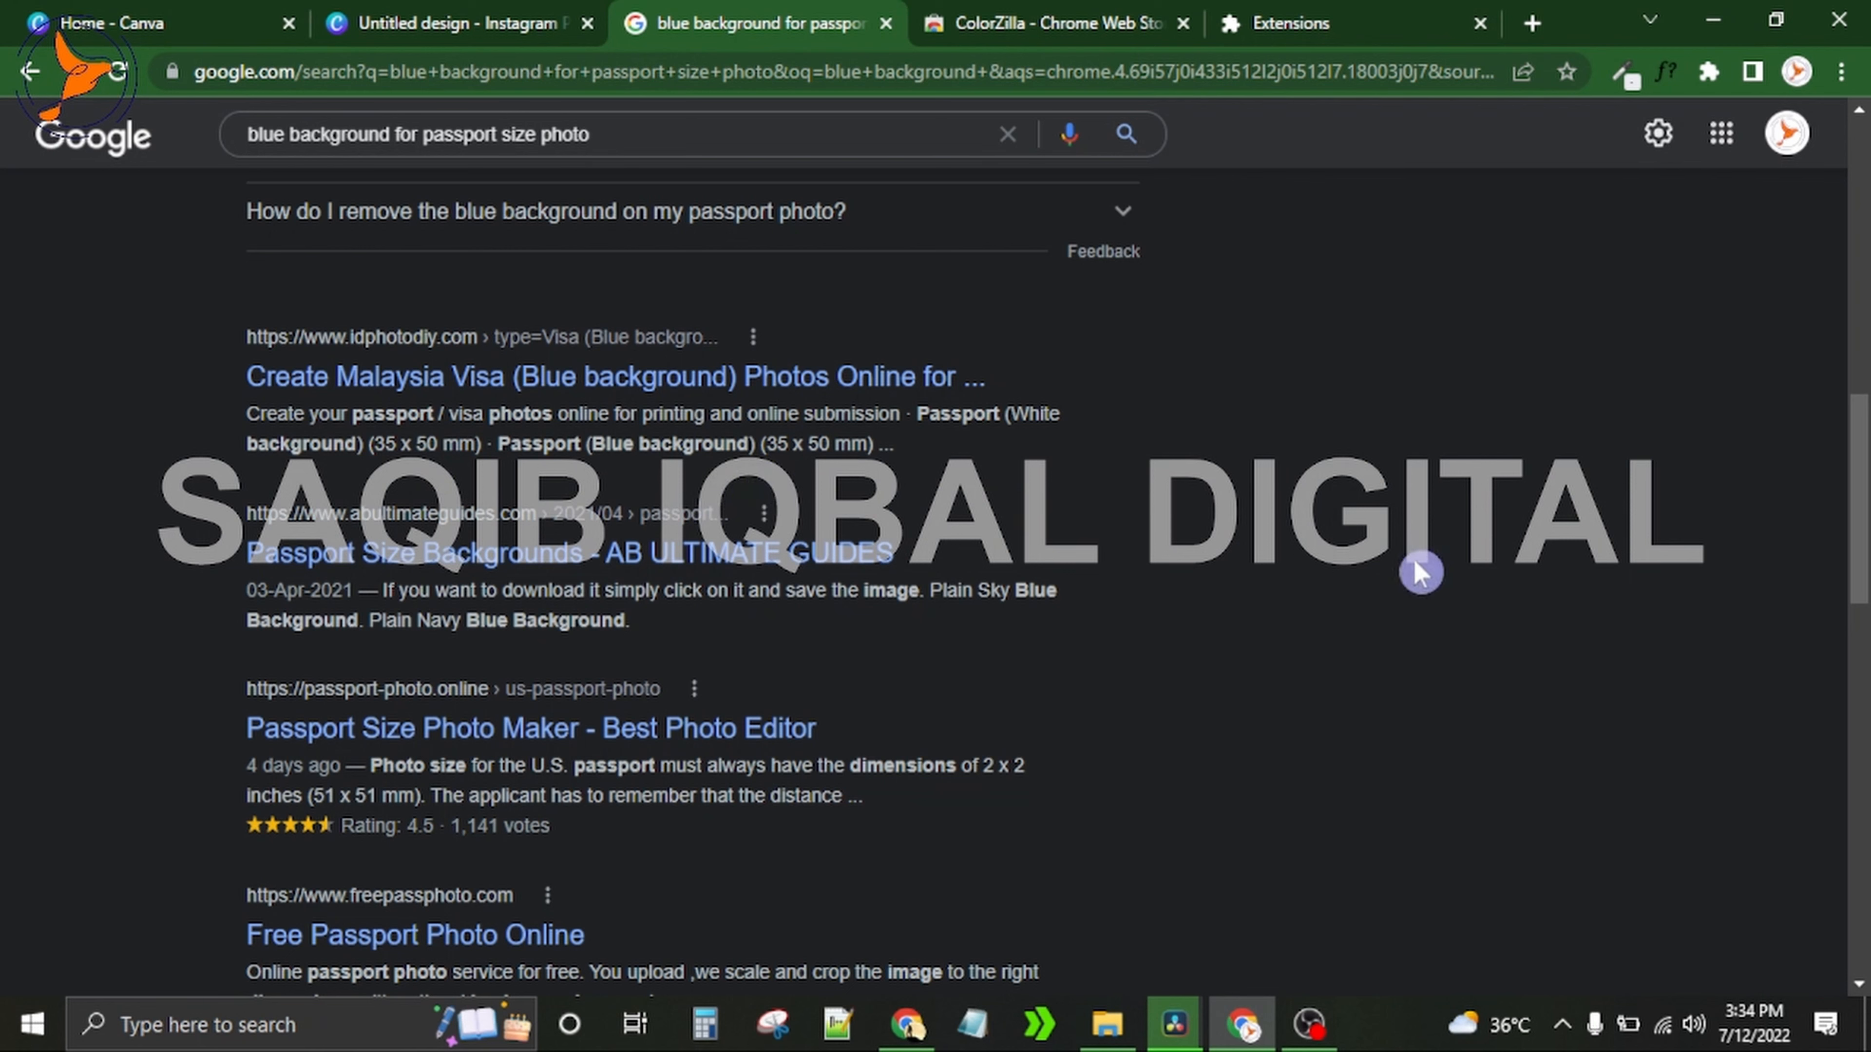
{"action": "left_click_drag", "start_coordinate": [1864, 575], "coordinate": [1867, 641]}
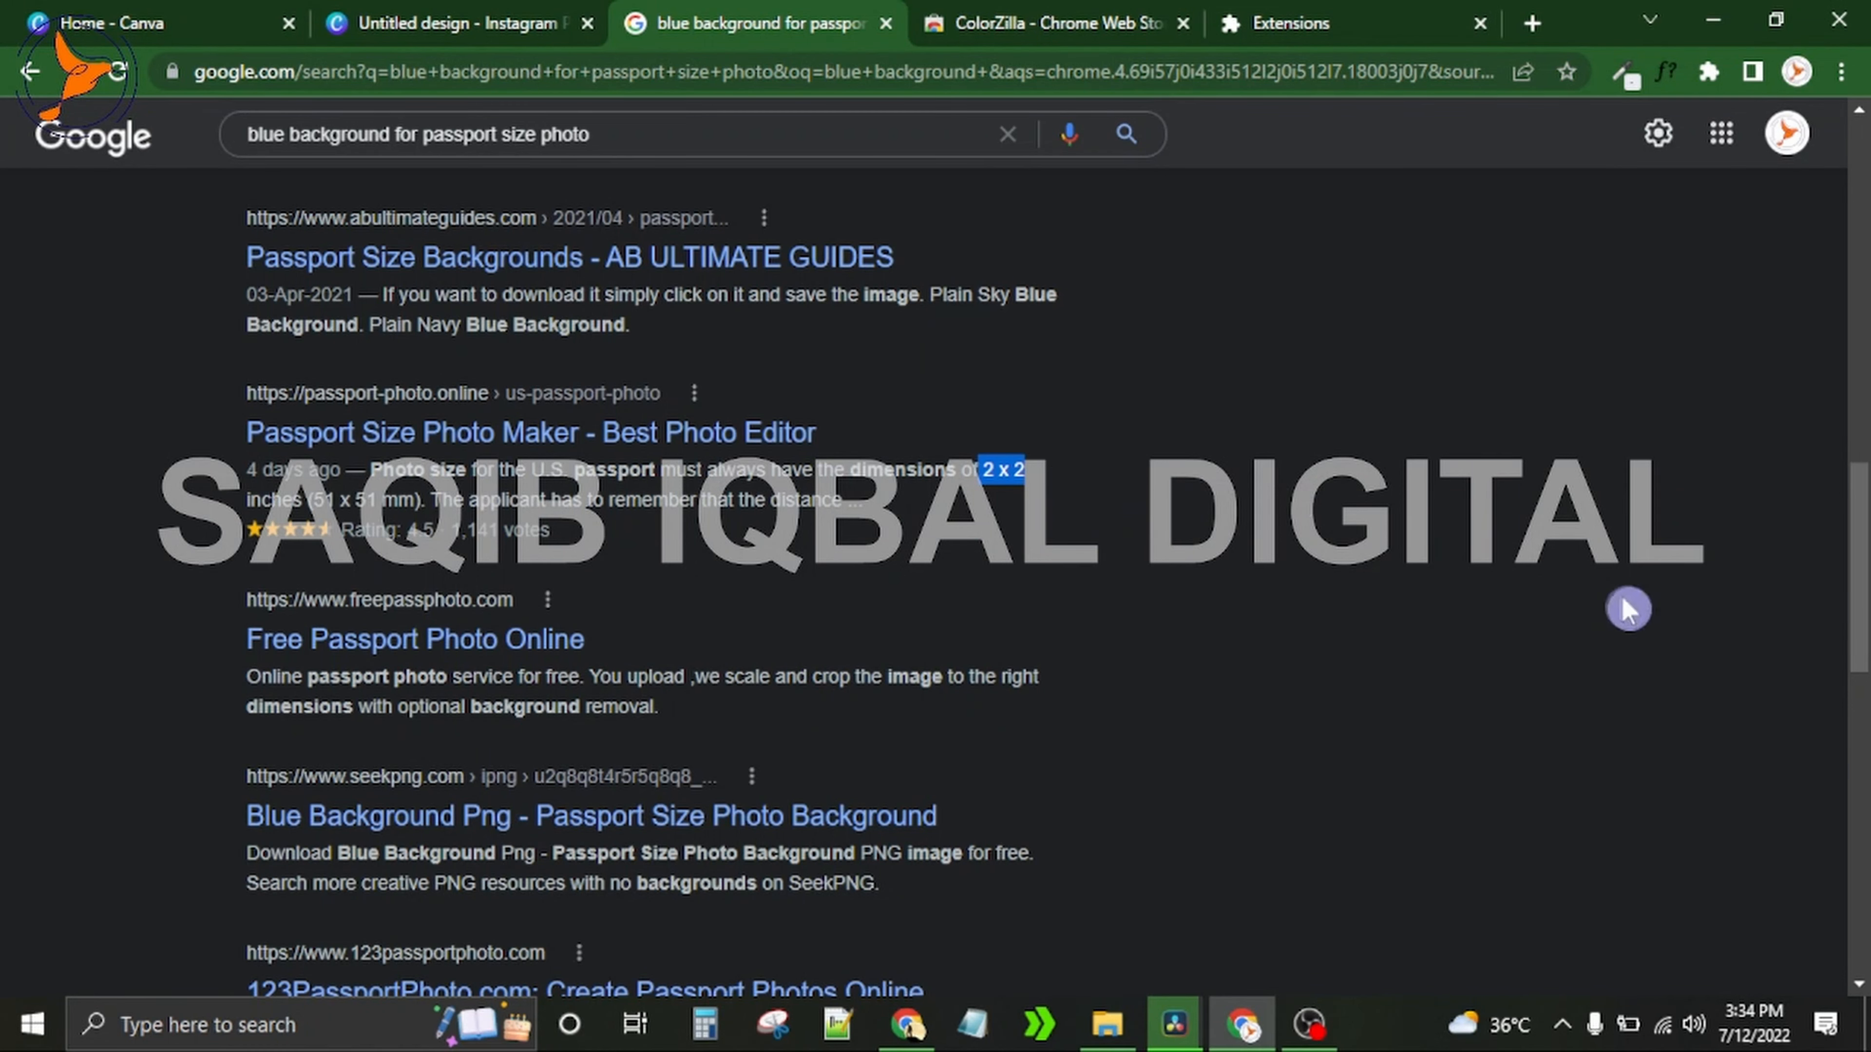
{"action": "left_click_drag", "start_coordinate": [1859, 567], "coordinate": [1860, 170]}
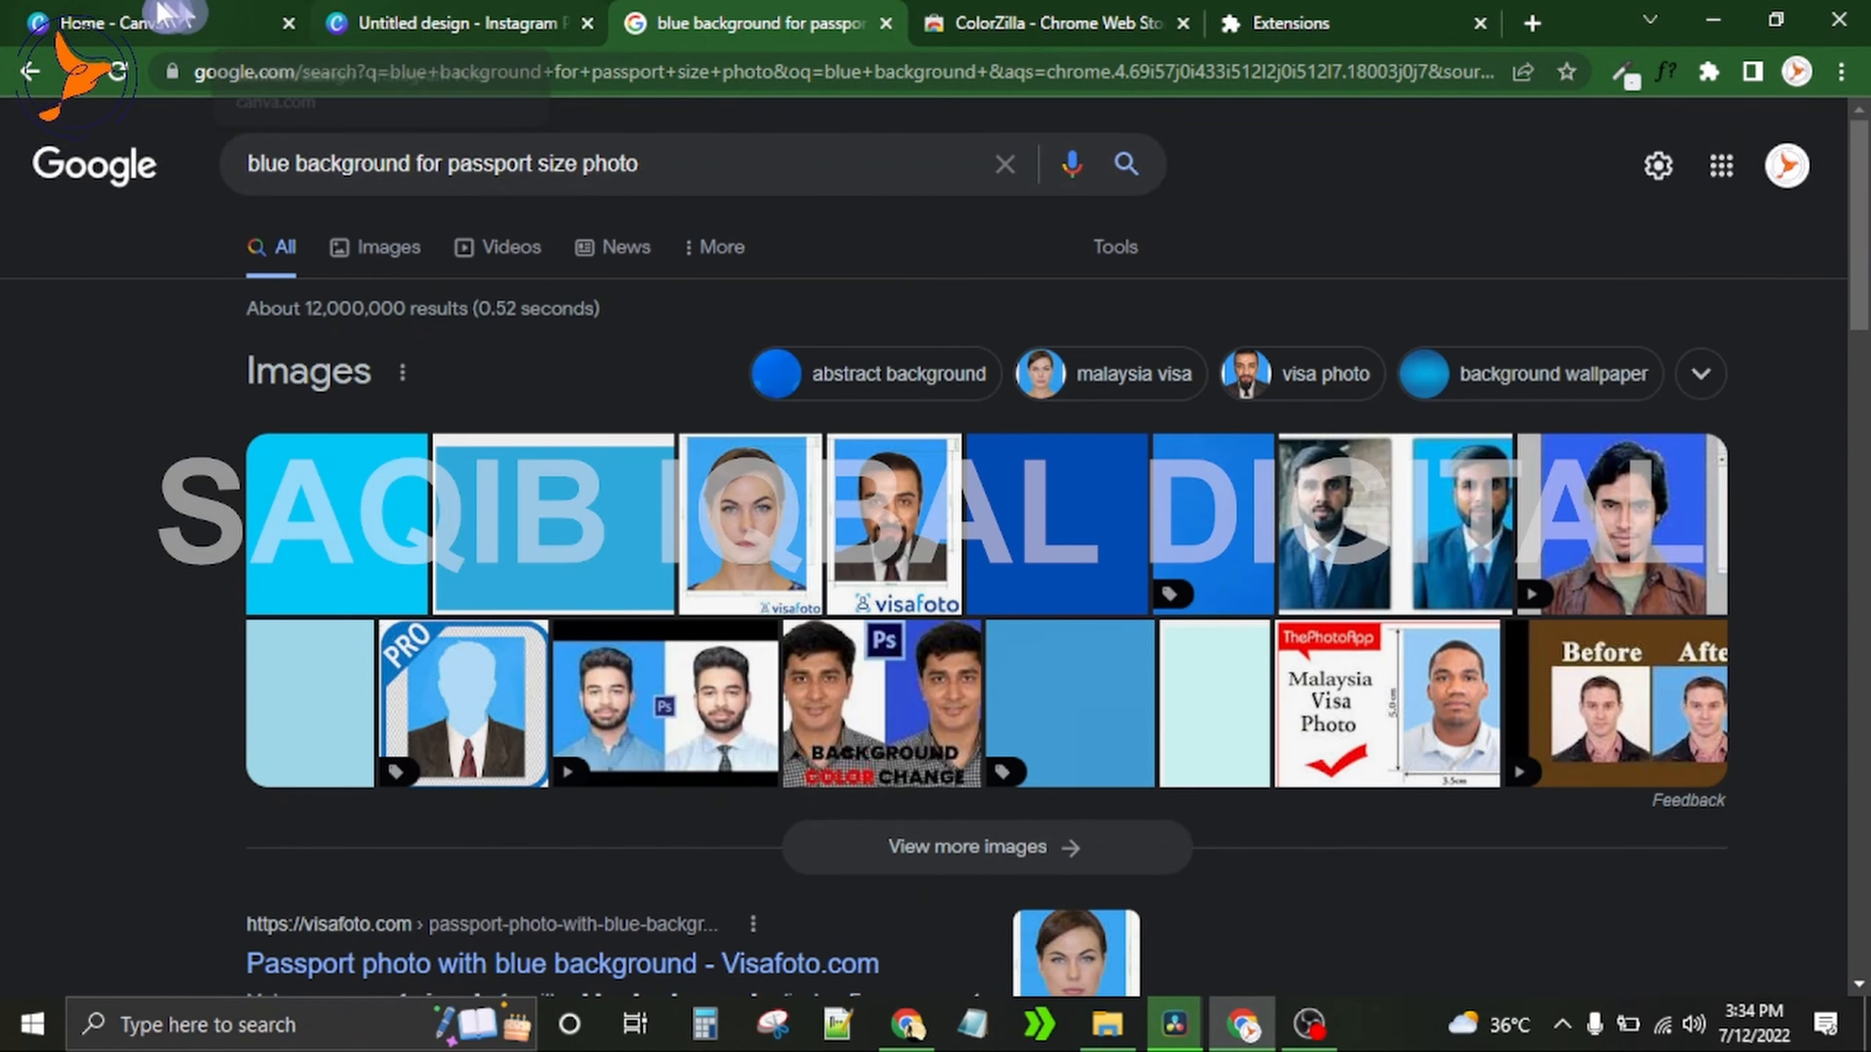
Step: Switch to Canva, create a custom 2 × 2 in design, and close the old untitled Instagram design
{"action": "left_click", "coordinate": [143, 14]}
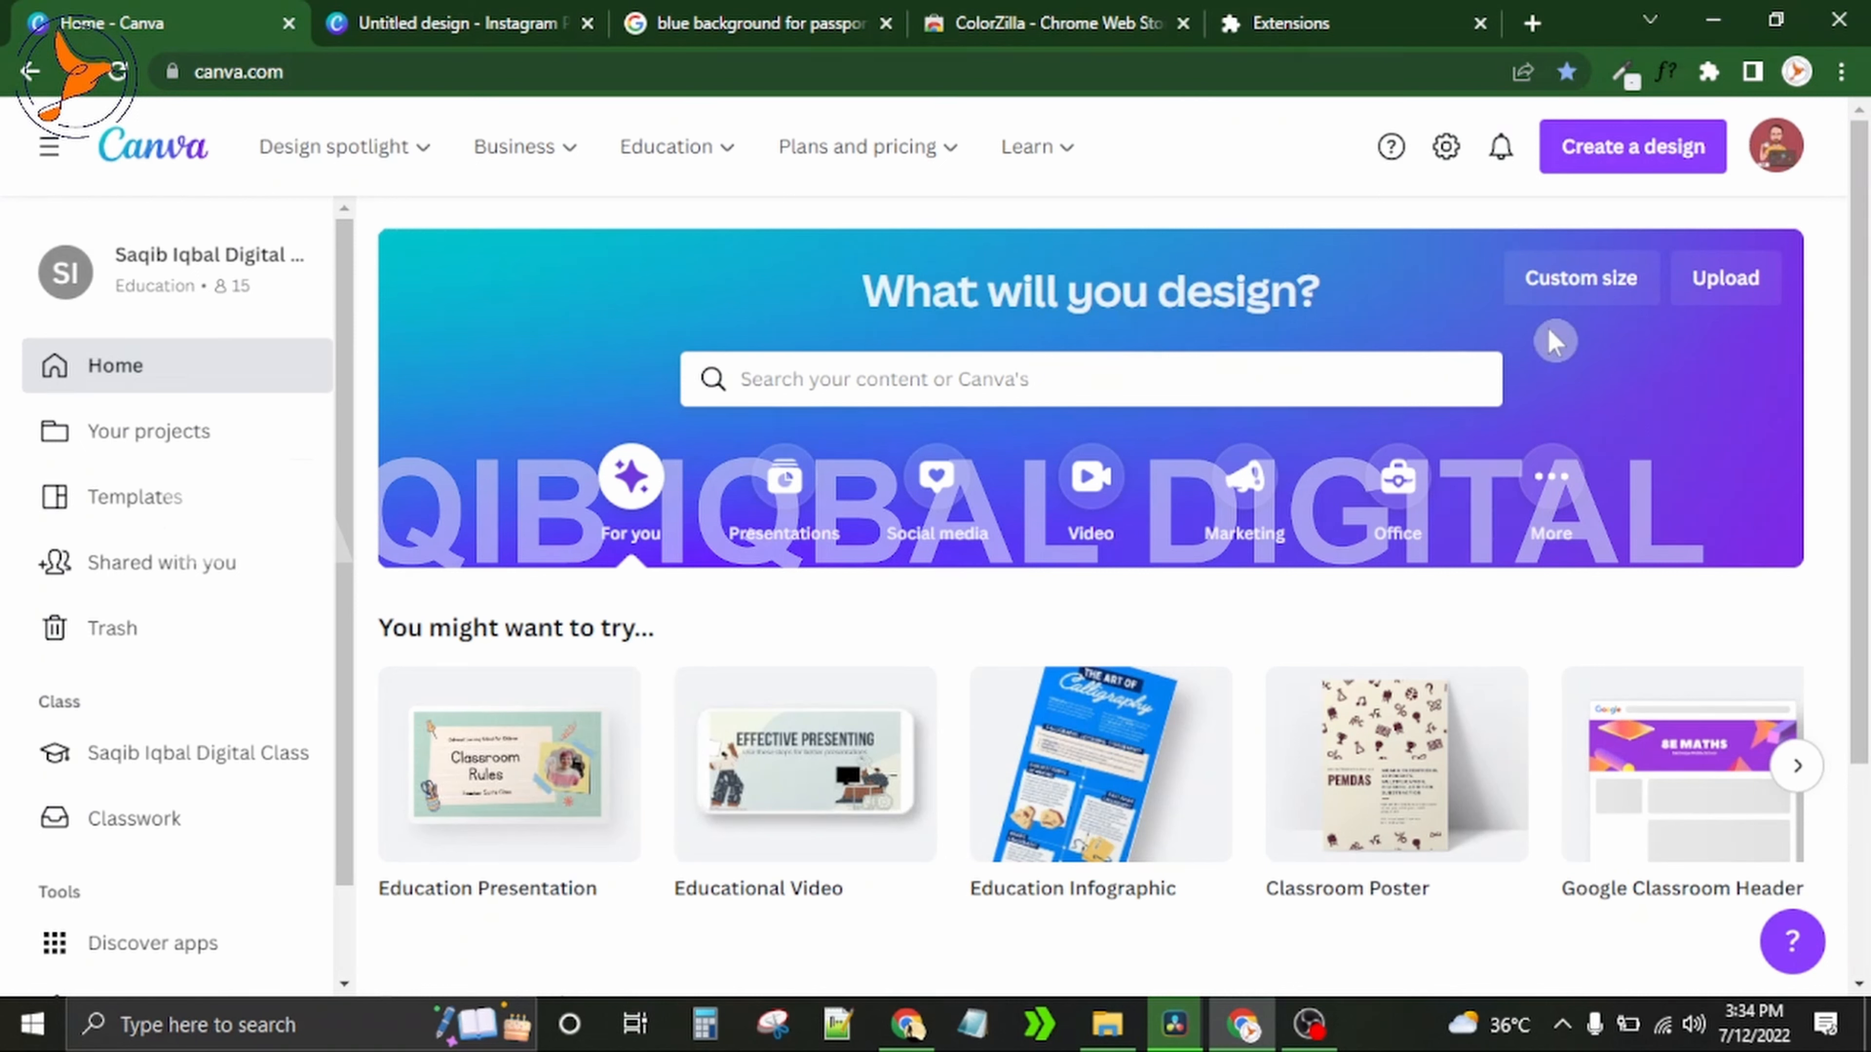
{"action": "left_click", "coordinate": [1593, 299]}
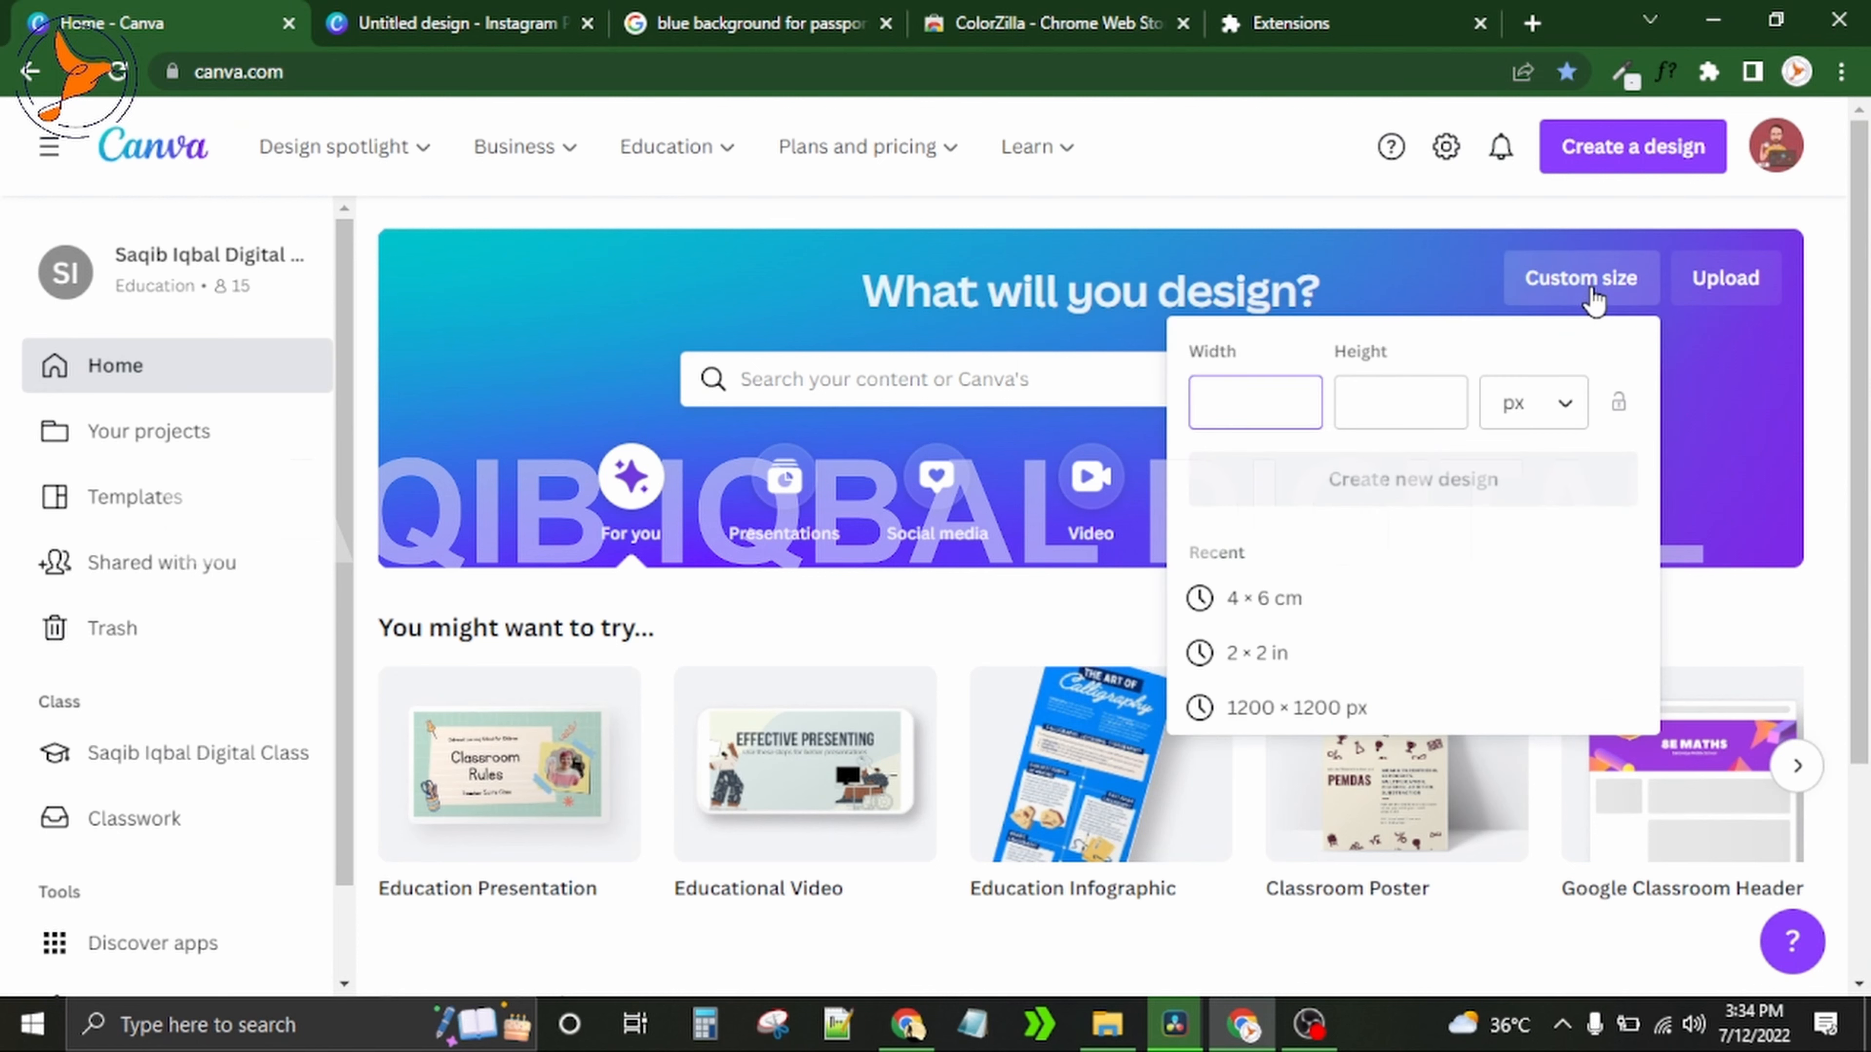
{"action": "left_click", "coordinate": [1524, 406]}
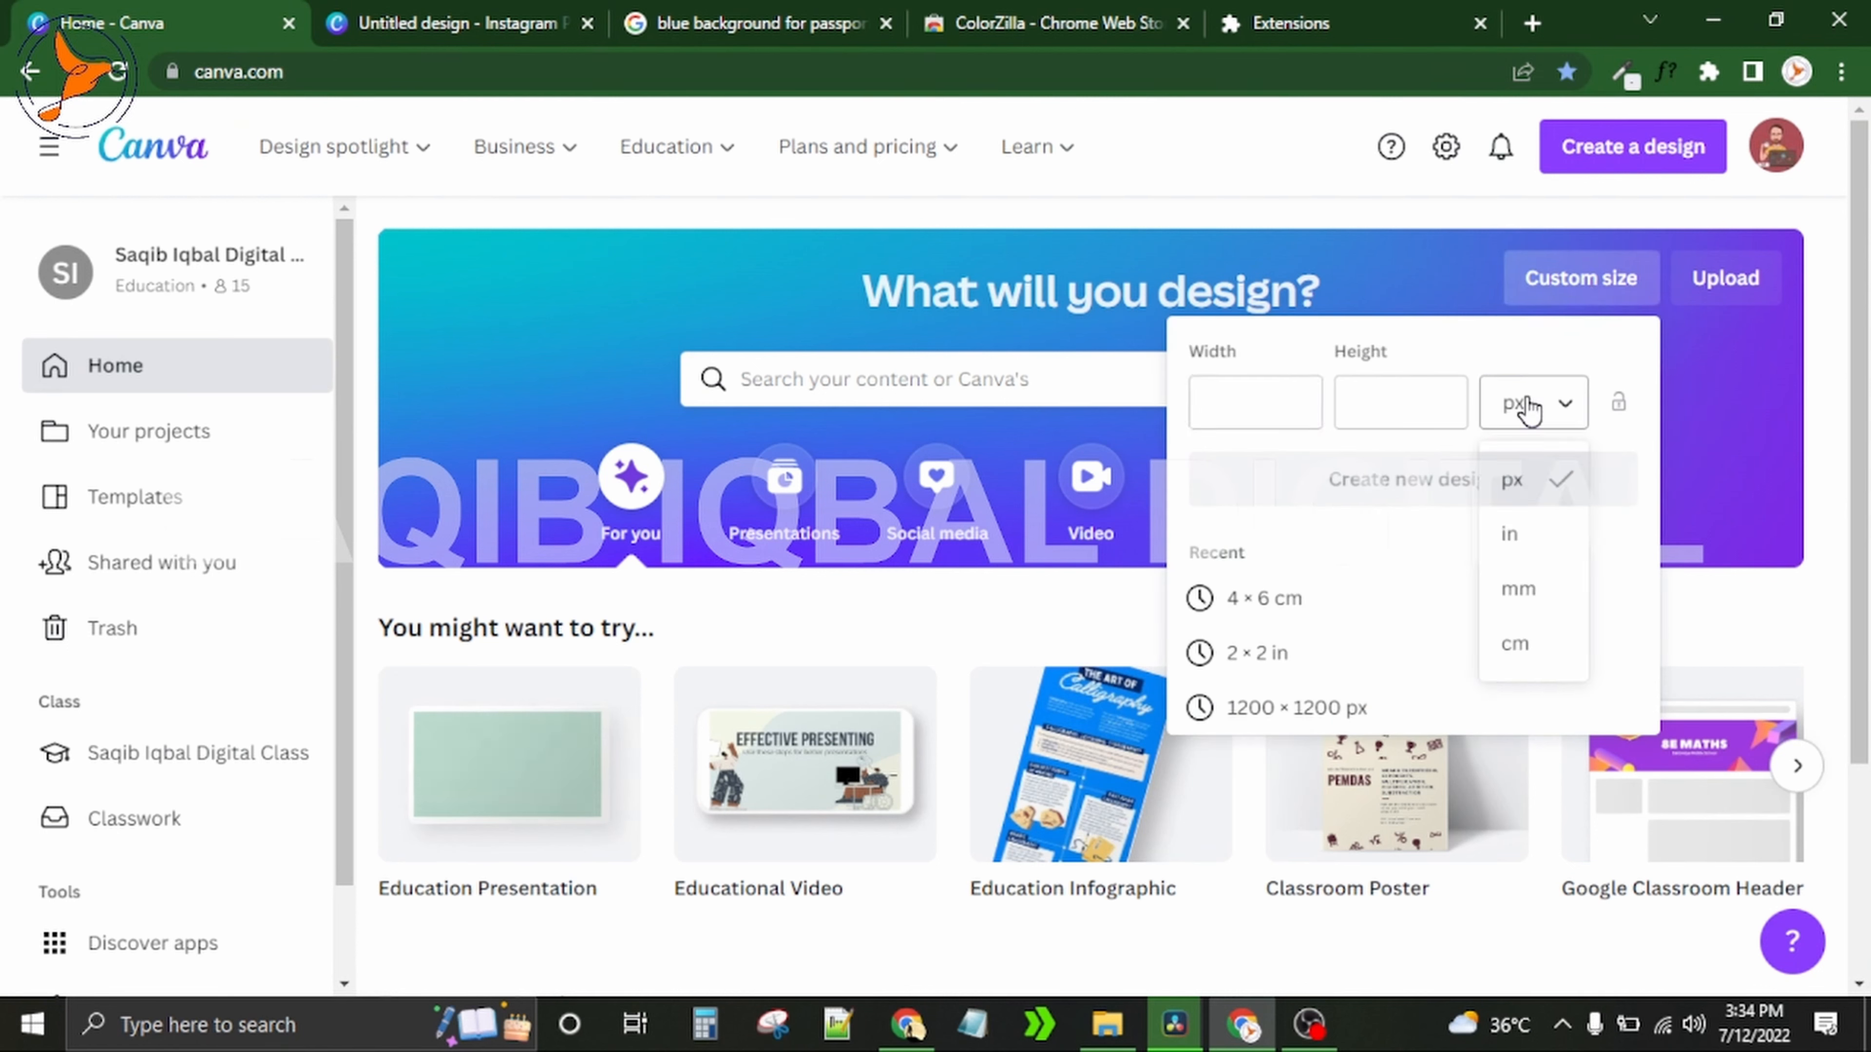
{"action": "left_click", "coordinate": [1516, 538]}
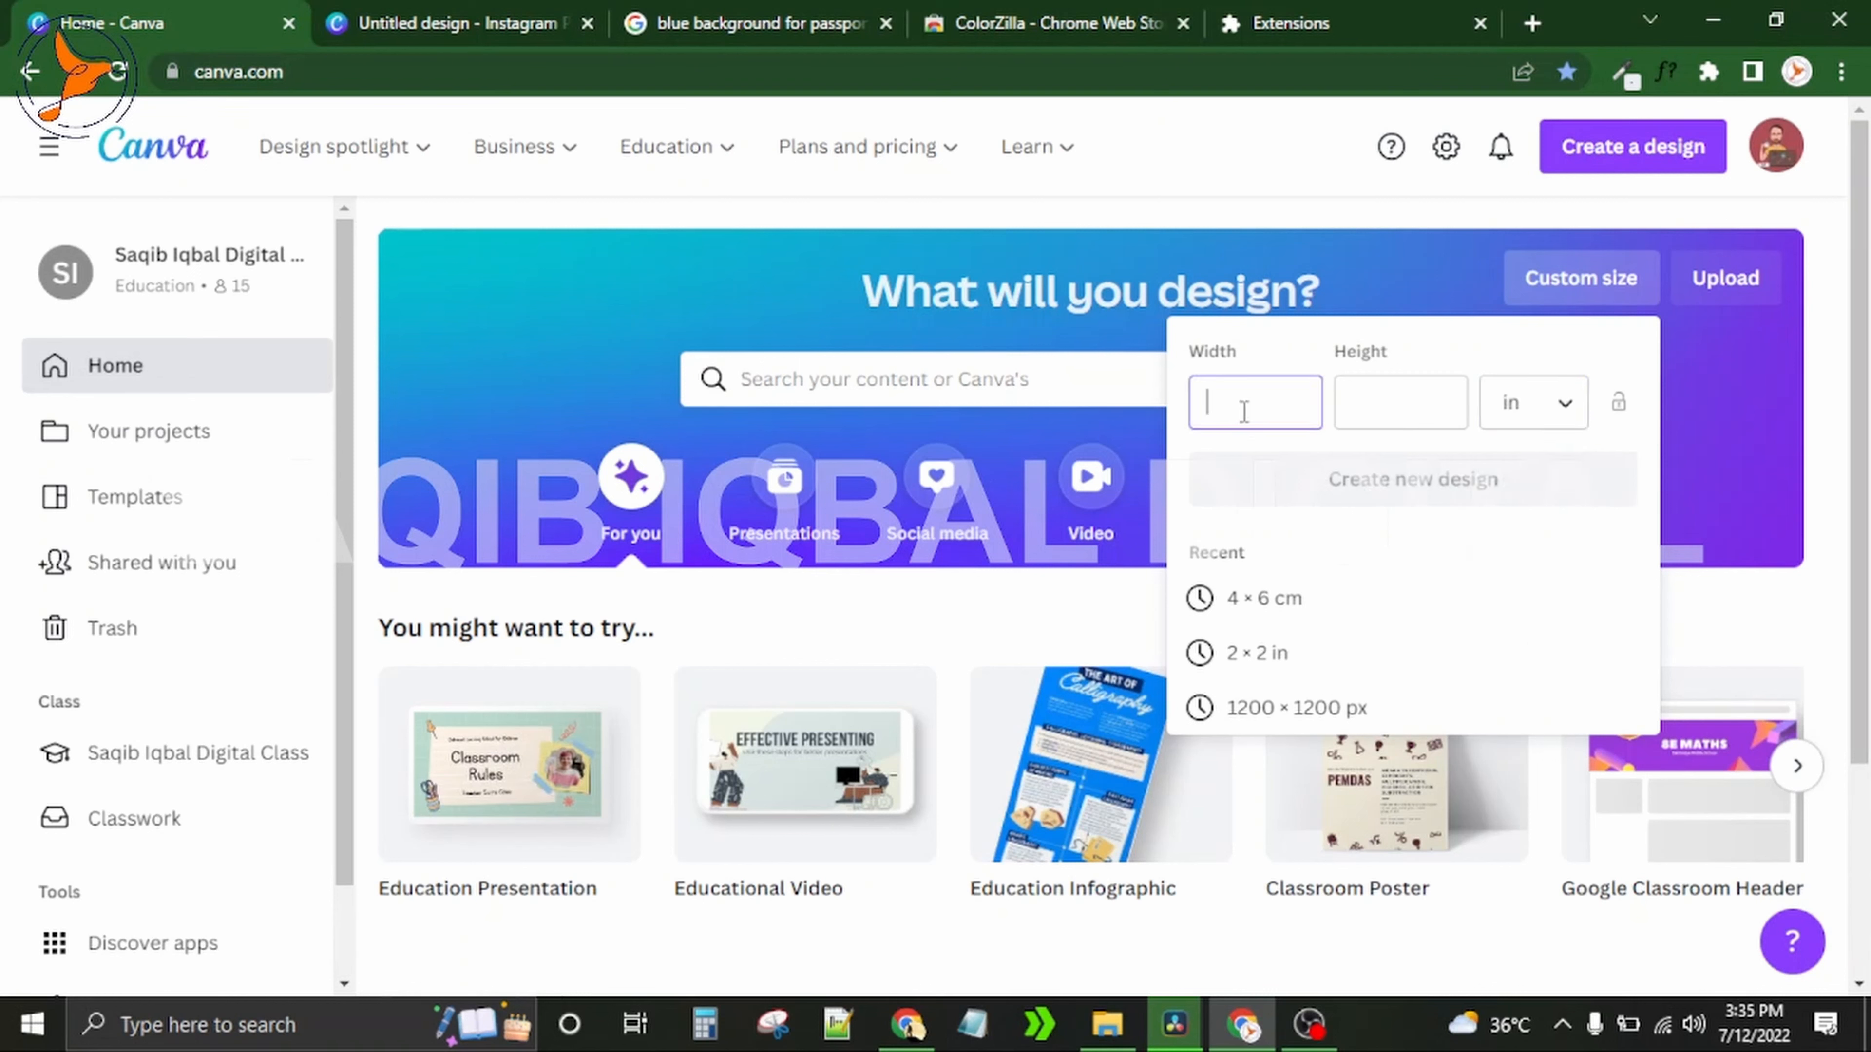
{"action": "type", "text": "2"}
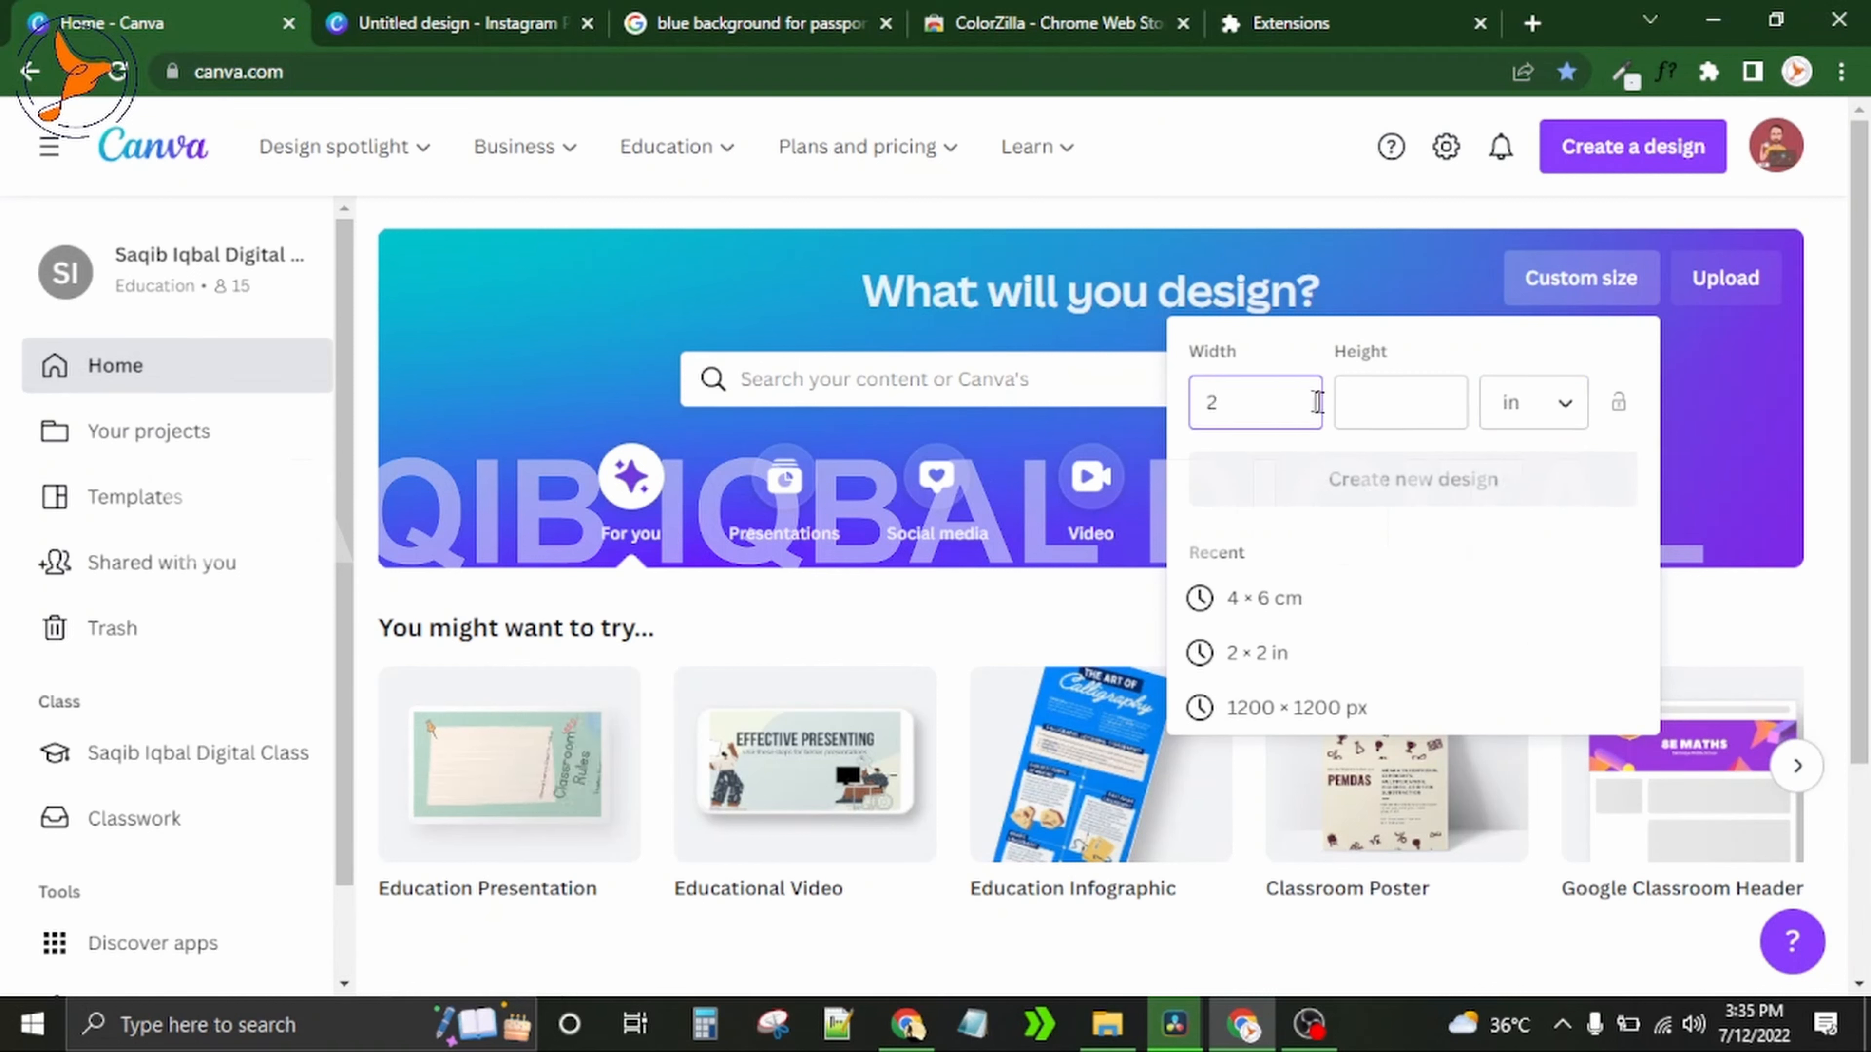
{"action": "left_click", "coordinate": [1382, 412]}
{"action": "type", "text": "2"}
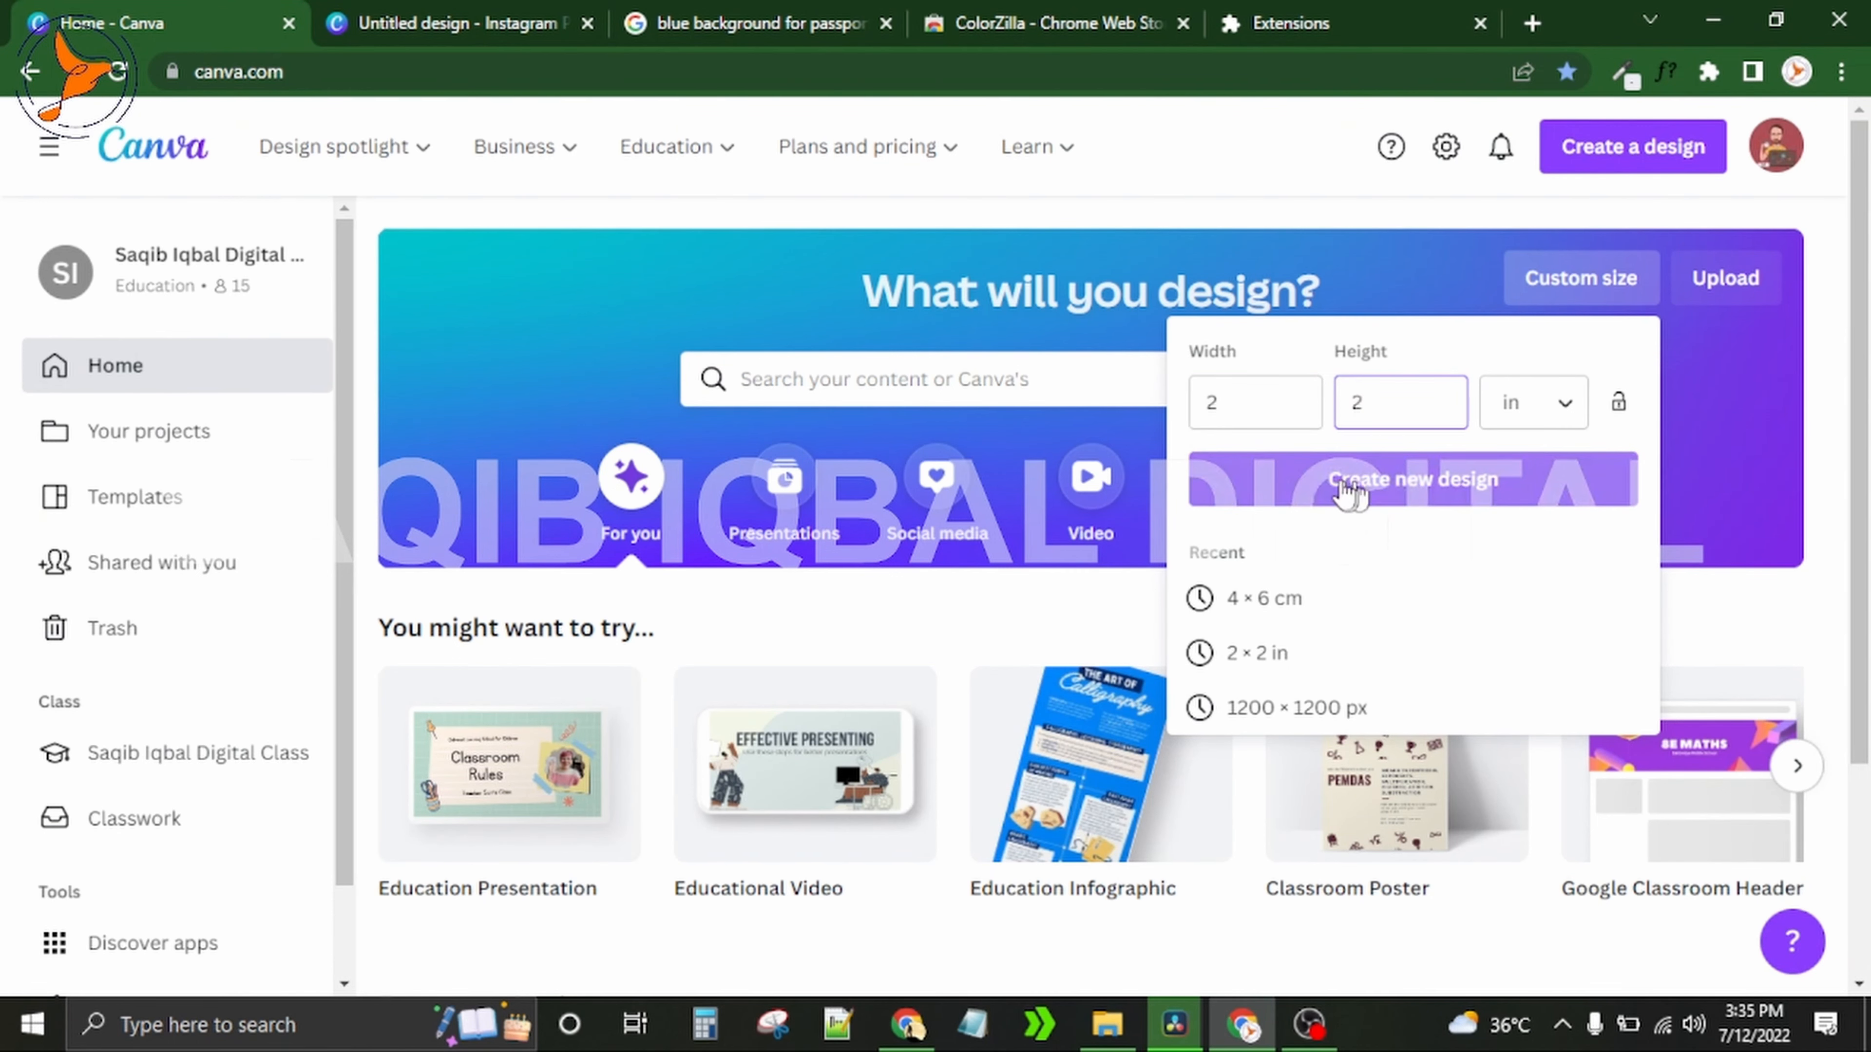
{"action": "left_click", "coordinate": [1402, 490]}
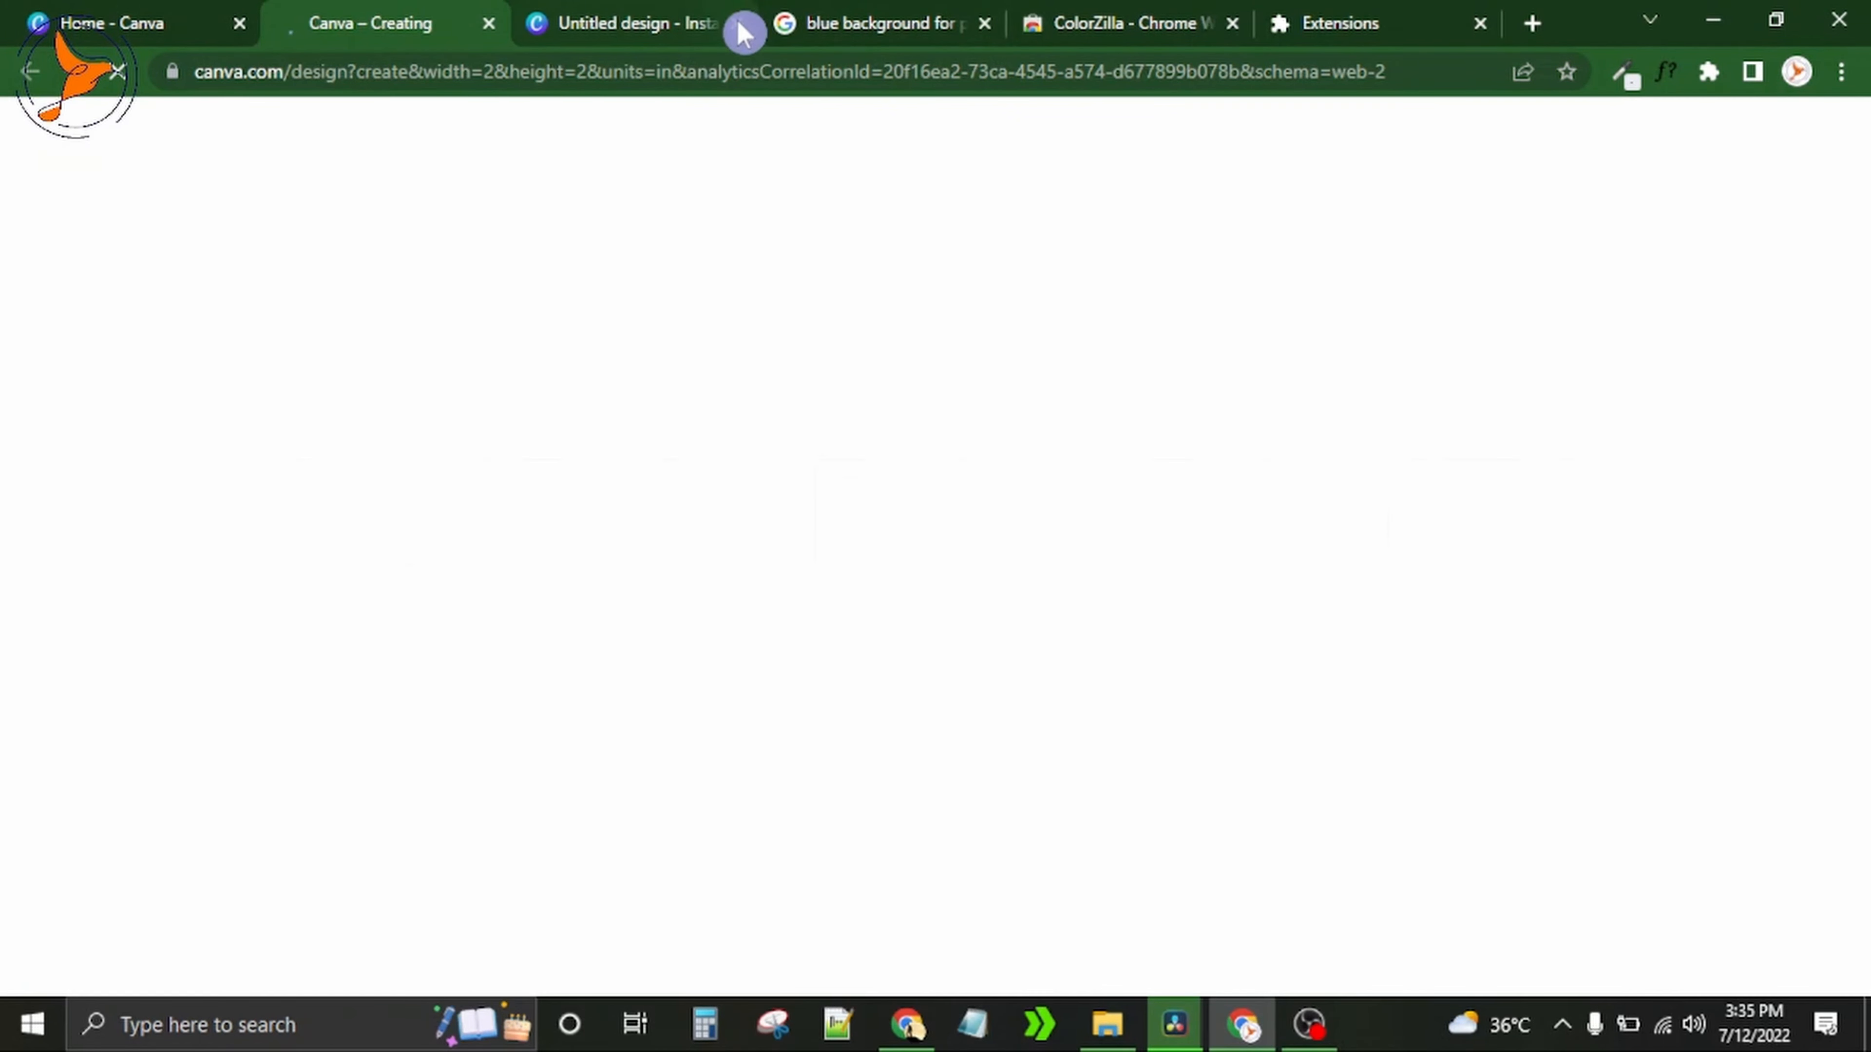
{"action": "left_click", "coordinate": [736, 25]}
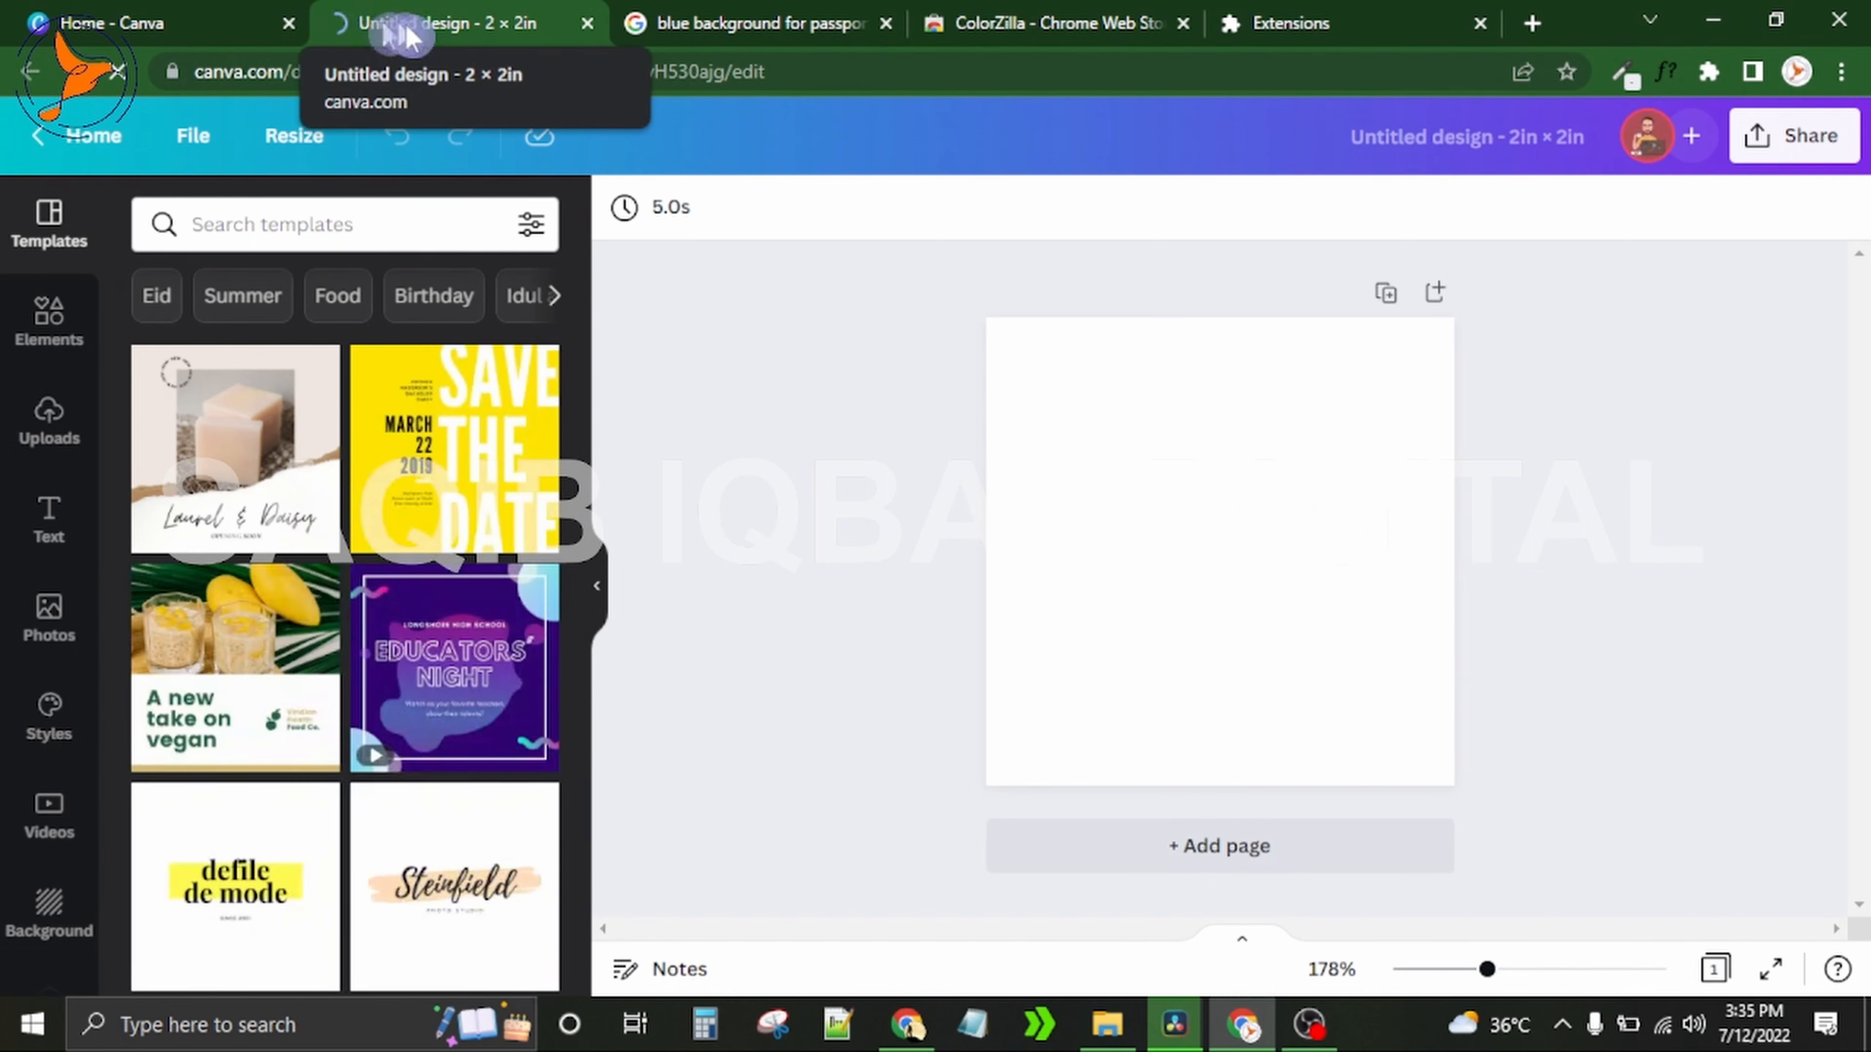
Step: Open the blank page's background colour options, and use ColorZilla to sample the blue behind the woman's passport photo in the Google image results
{"action": "left_click", "coordinate": [1141, 511]}
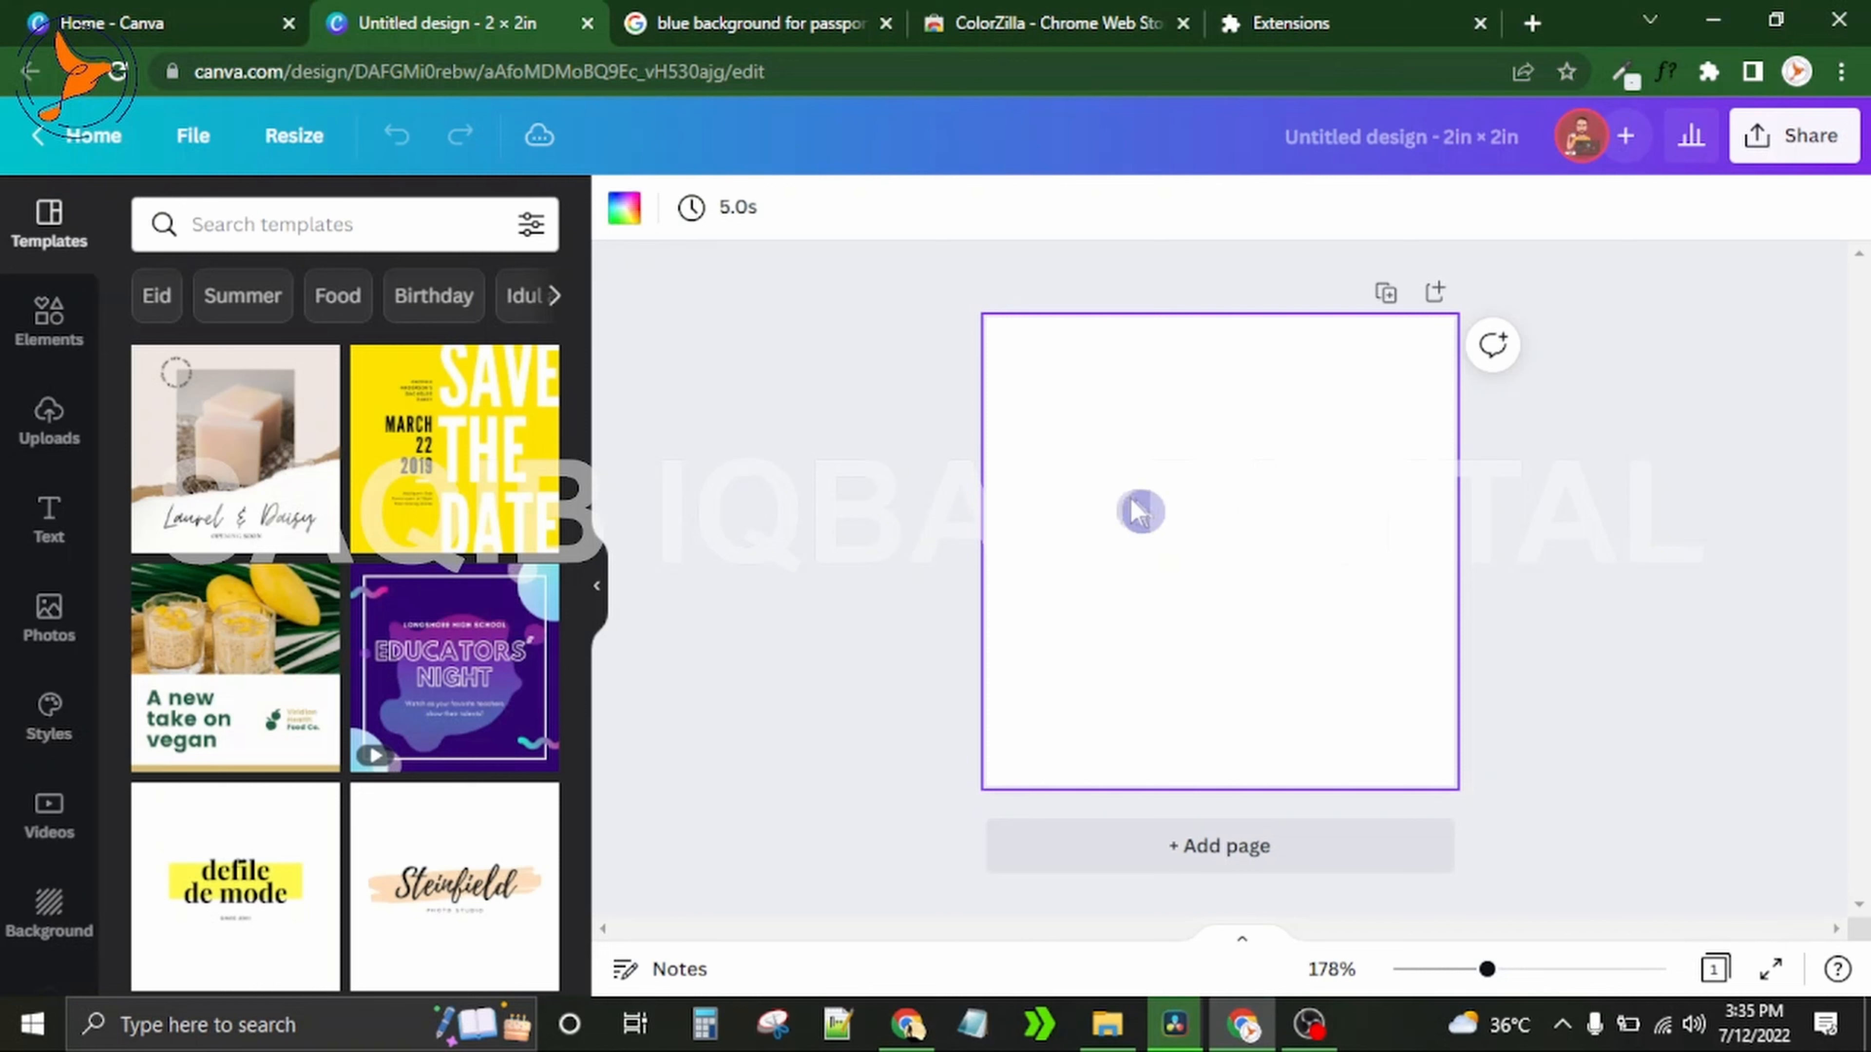
{"action": "left_click", "coordinate": [621, 220]}
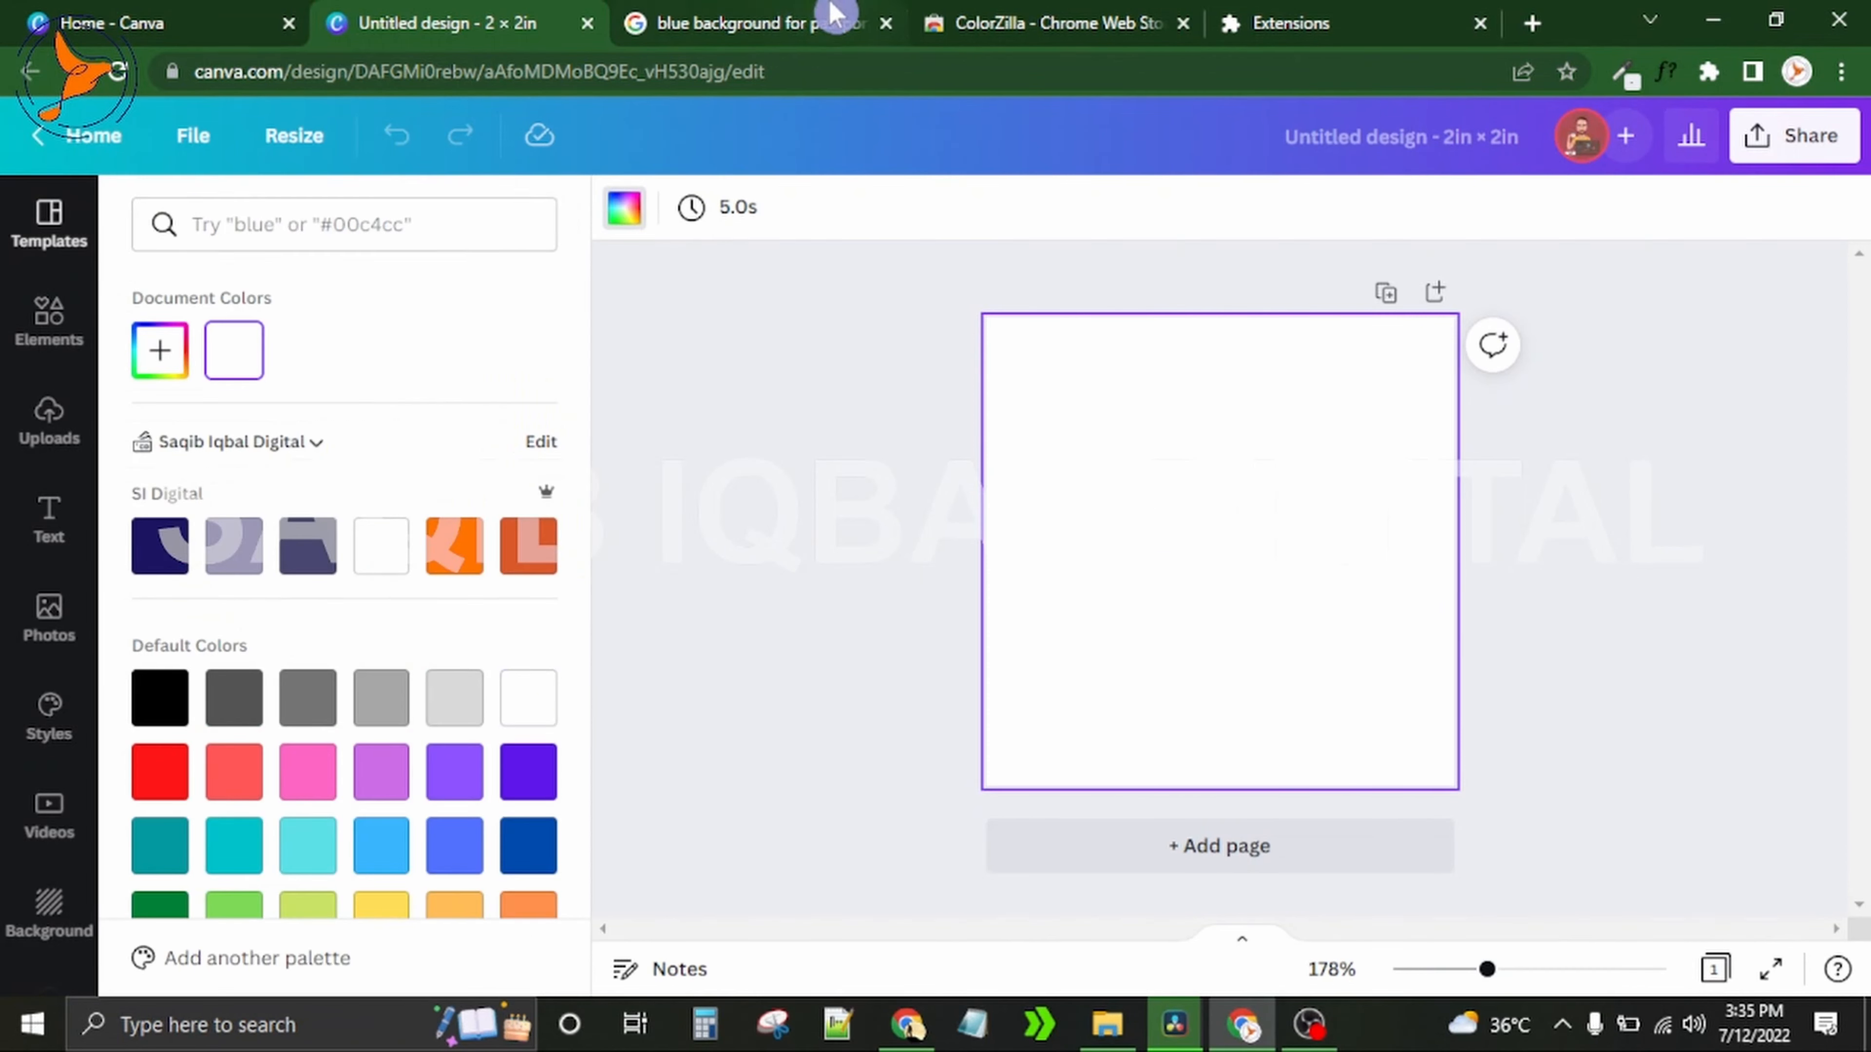
{"action": "left_click", "coordinate": [837, 14]}
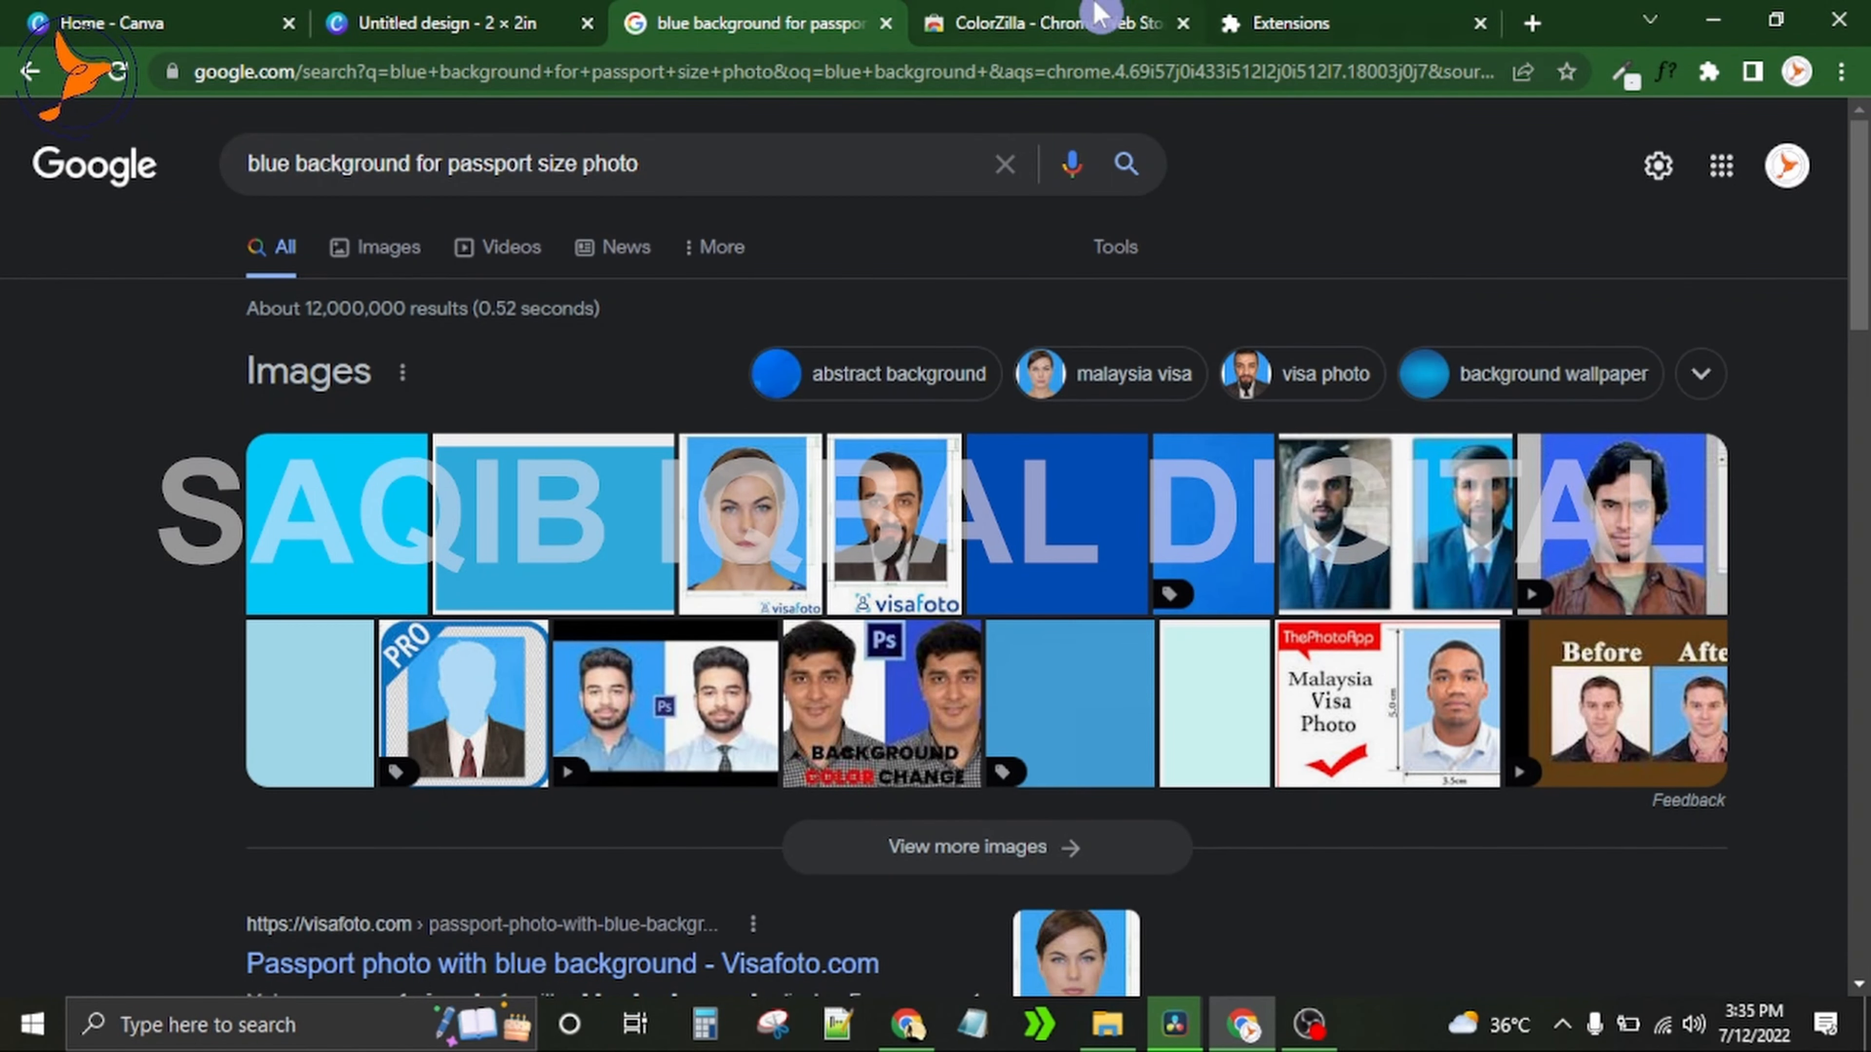
{"action": "left_click", "coordinate": [1035, 15]}
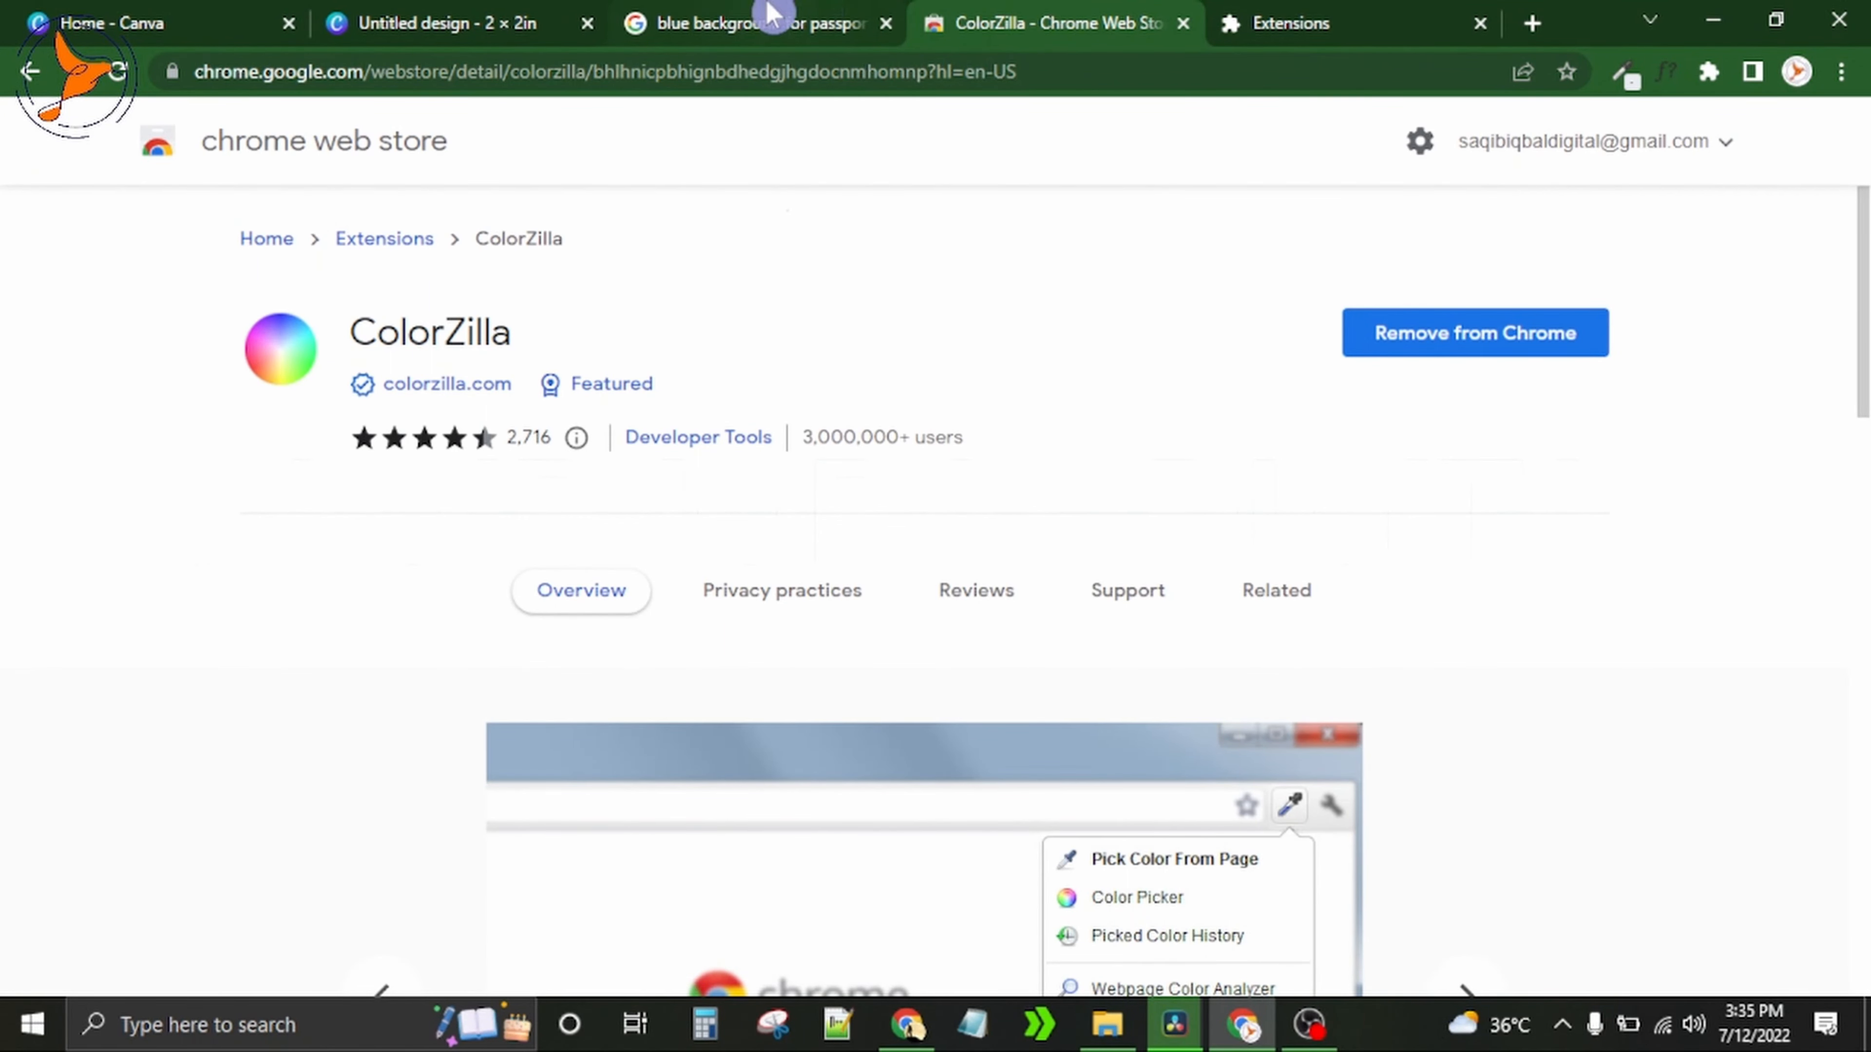
{"action": "left_click", "coordinate": [773, 19]}
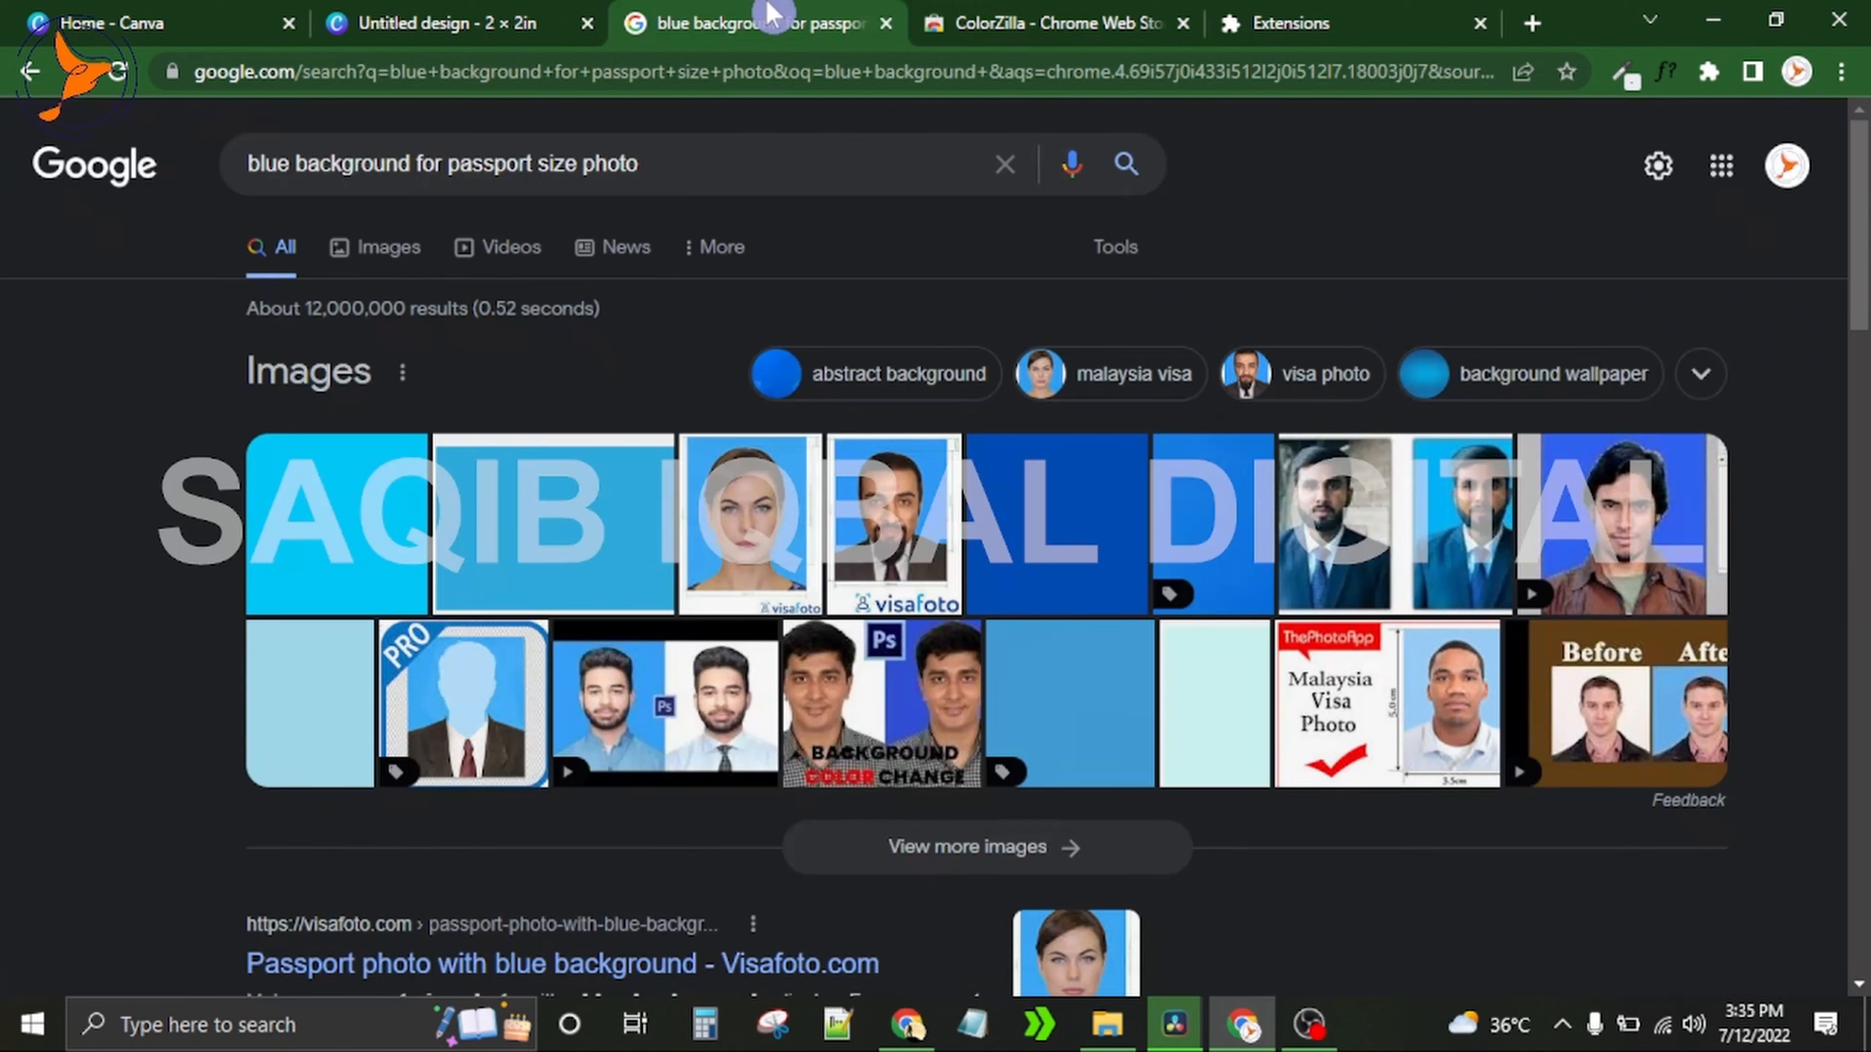
{"action": "left_click", "coordinate": [1623, 75]}
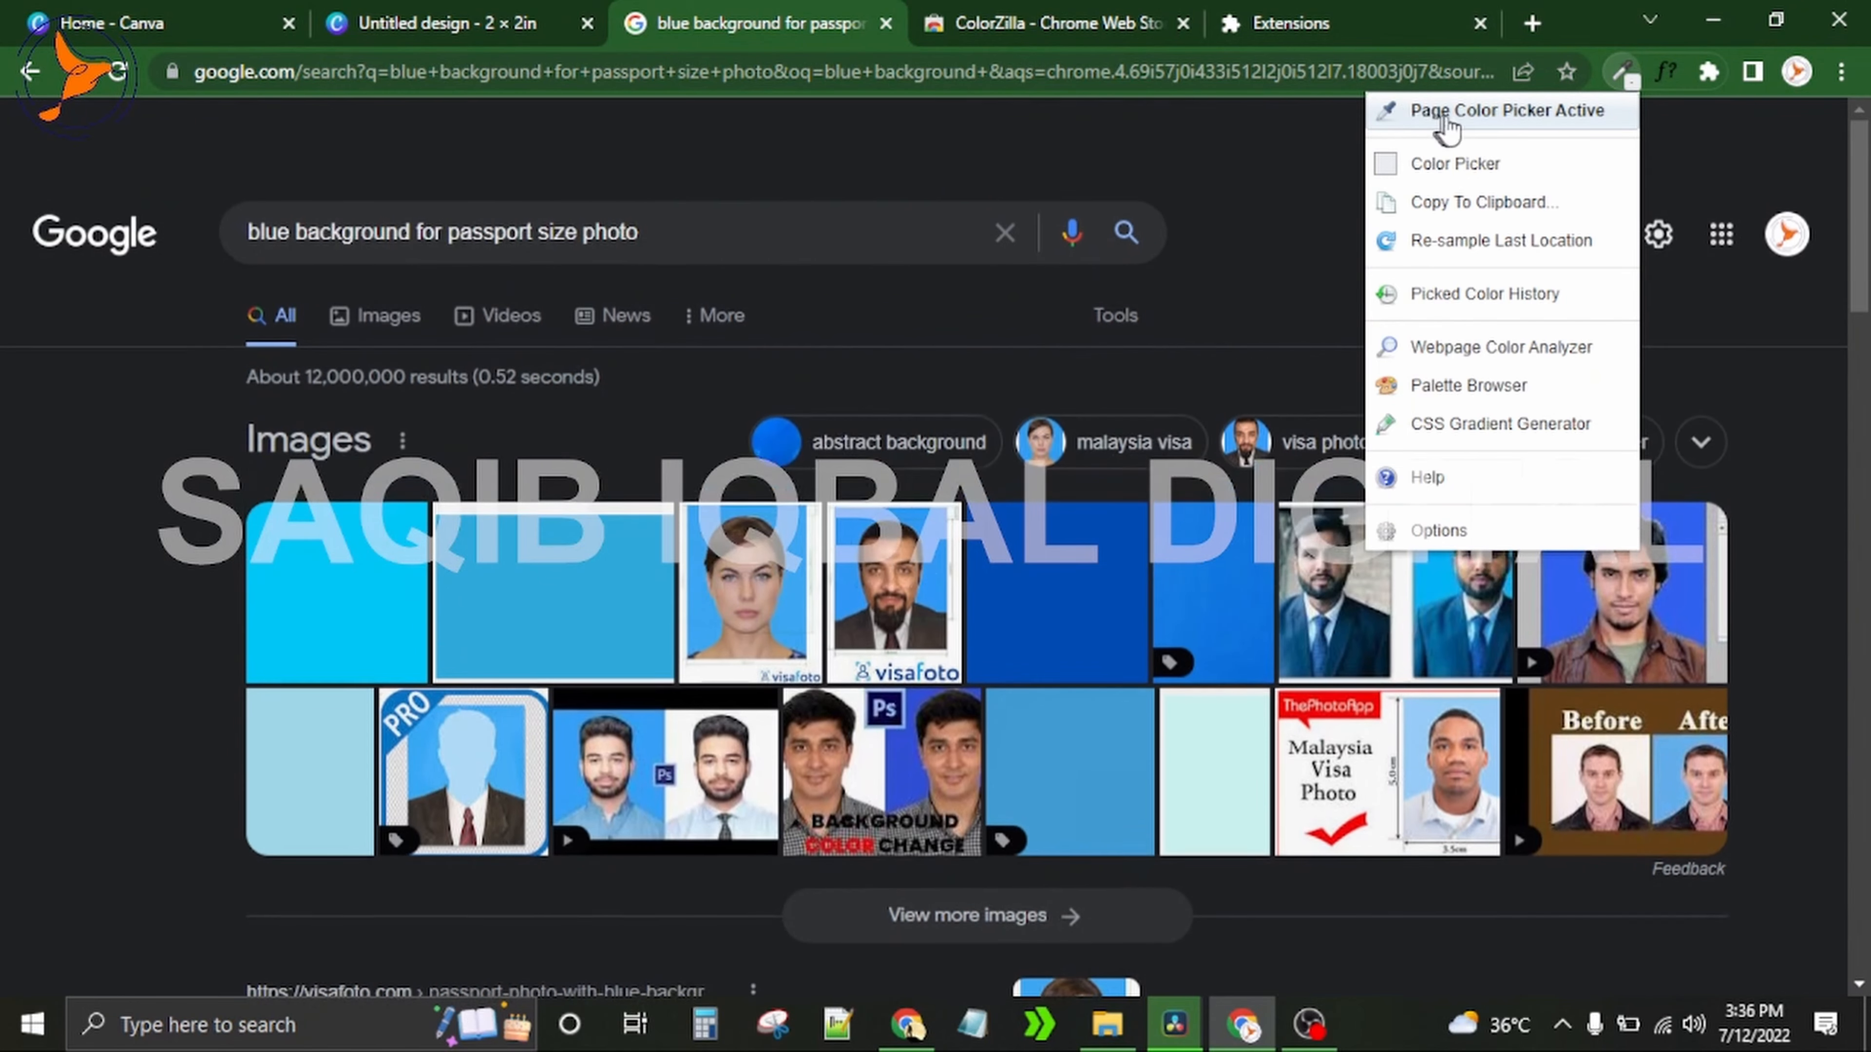
{"action": "left_click", "coordinate": [1538, 125]}
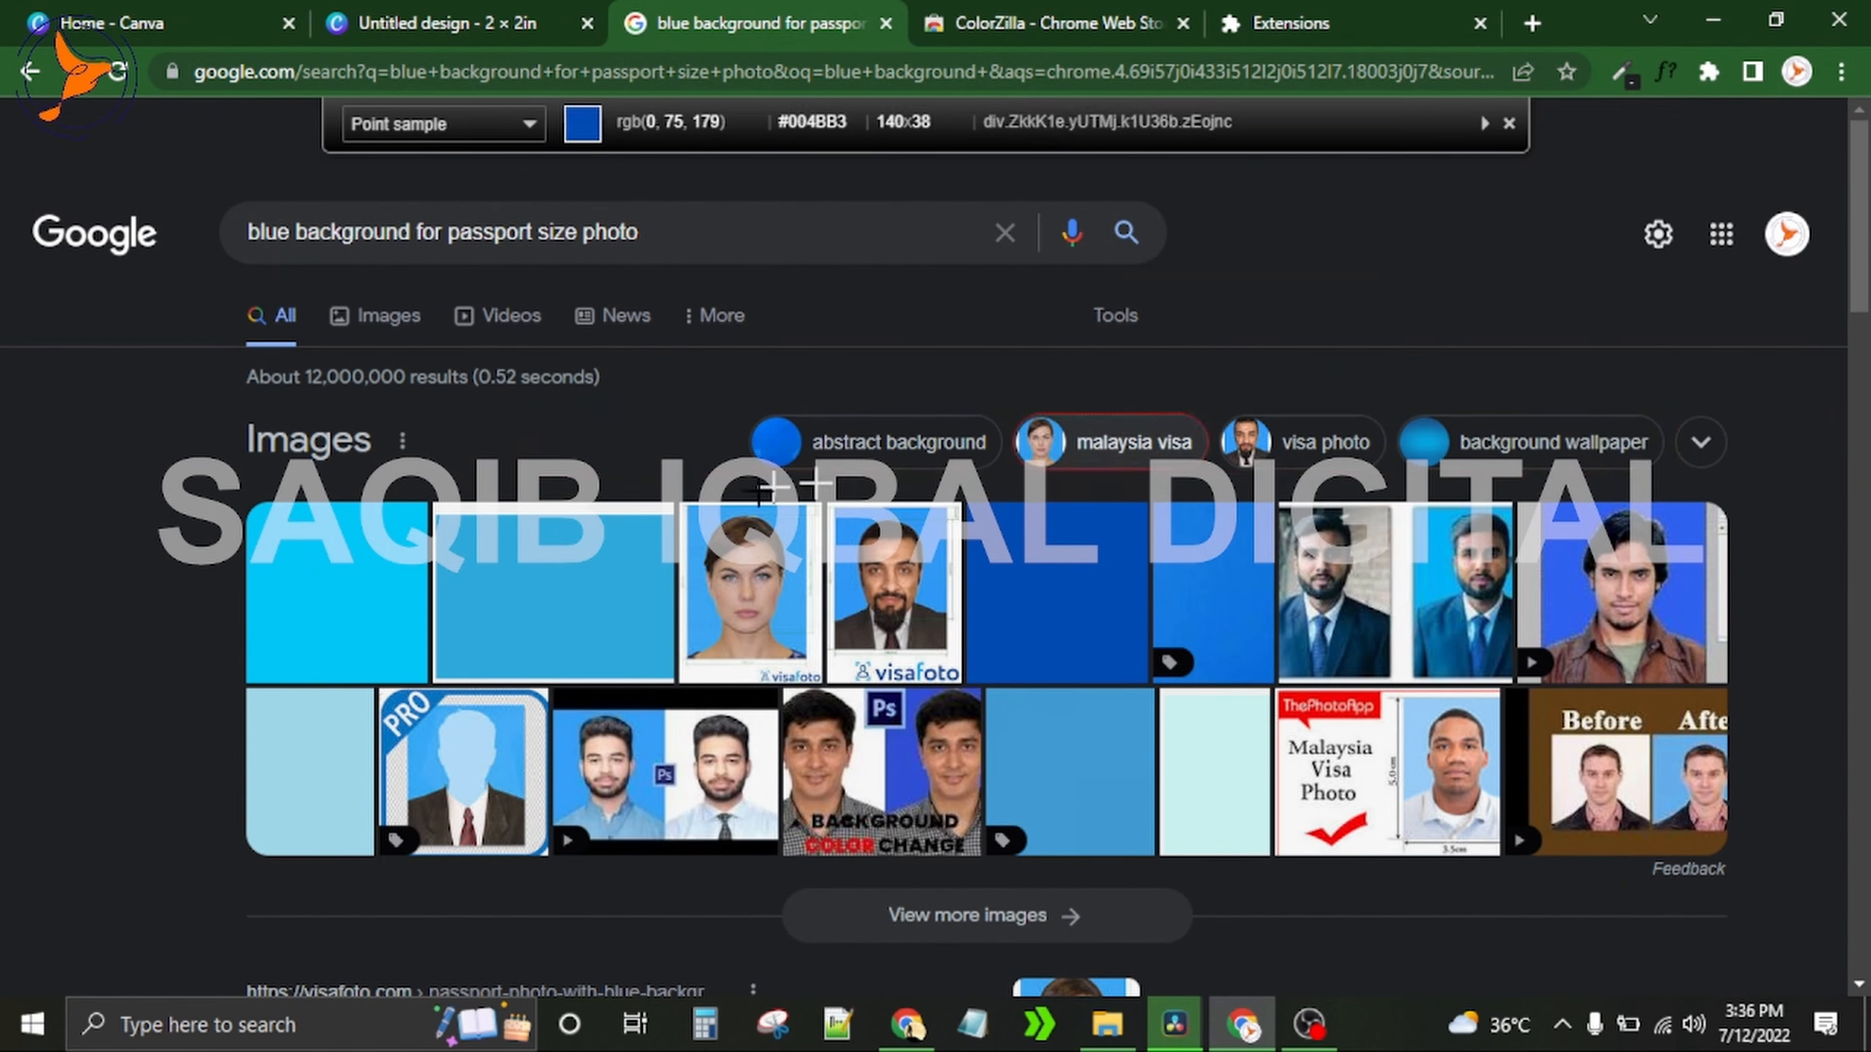
{"action": "left_click", "coordinate": [794, 538]}
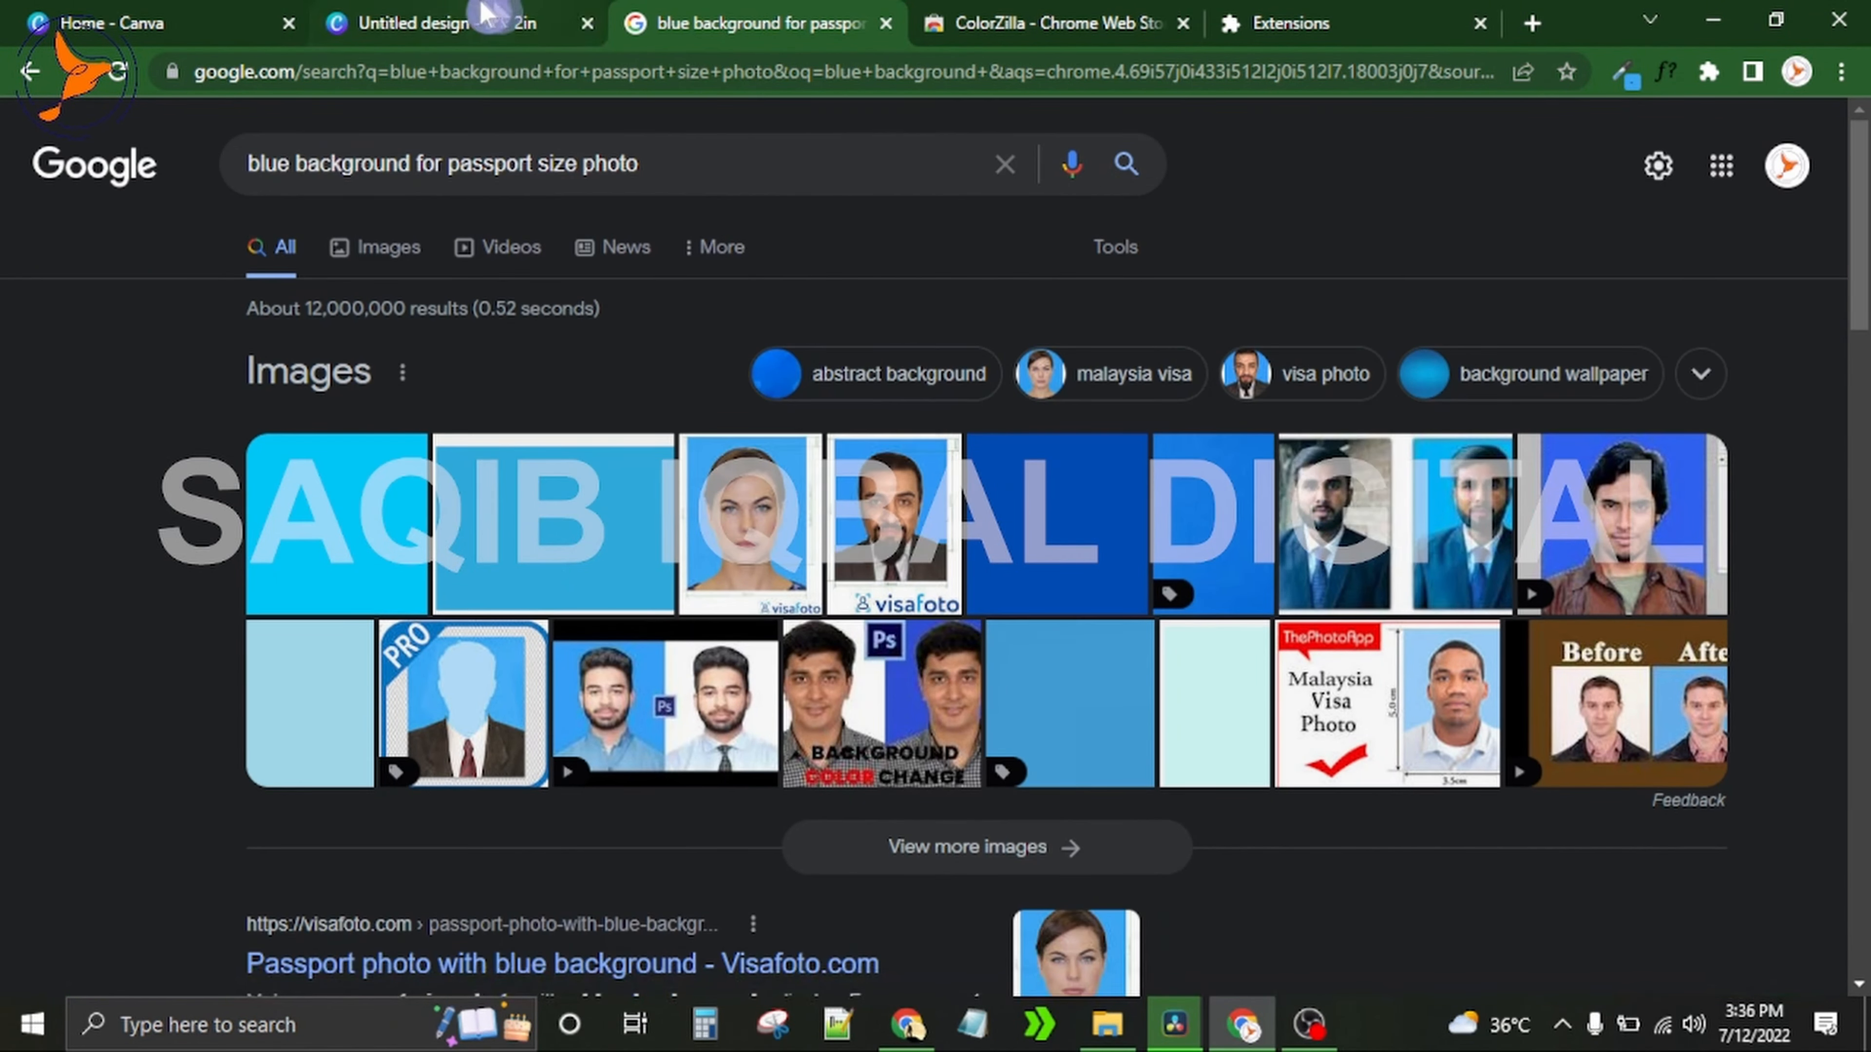
Step: Back in the Canva design, set the page background to the sampled blue #3BA6F2
{"action": "left_click", "coordinate": [482, 16]}
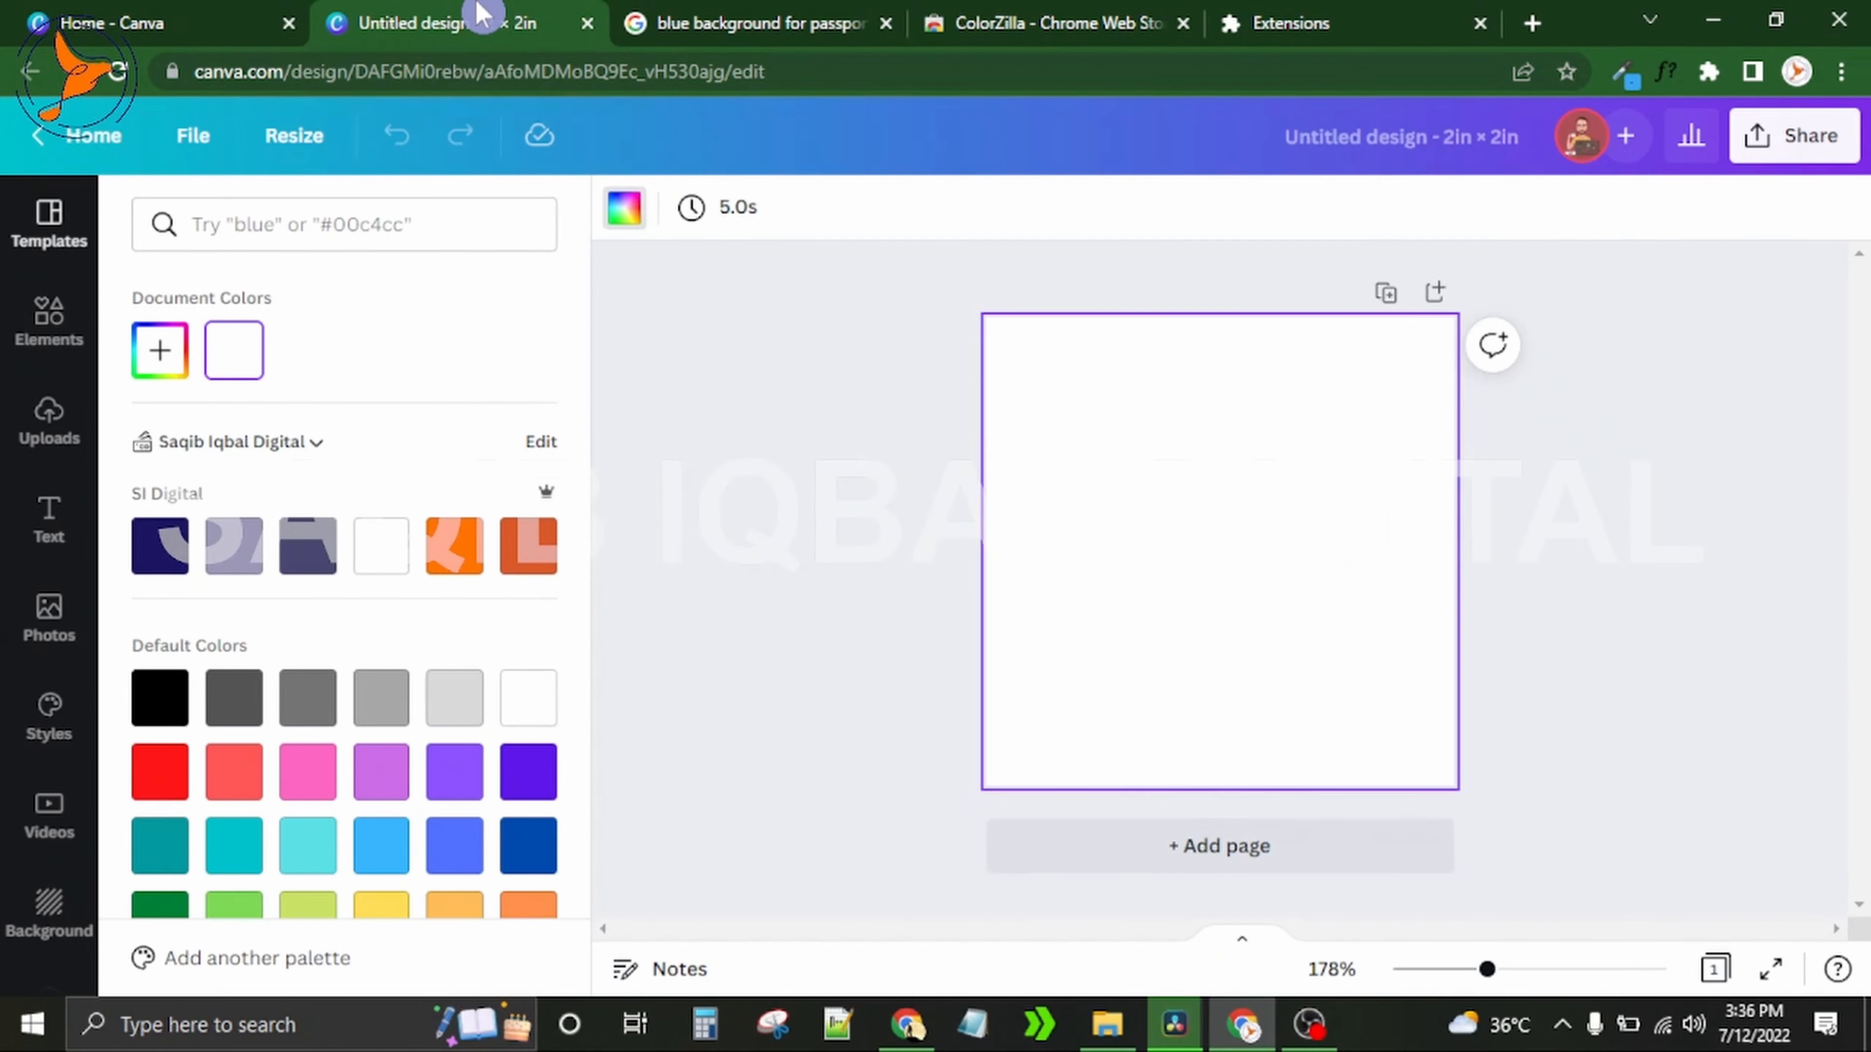
{"action": "left_click", "coordinate": [402, 214]}
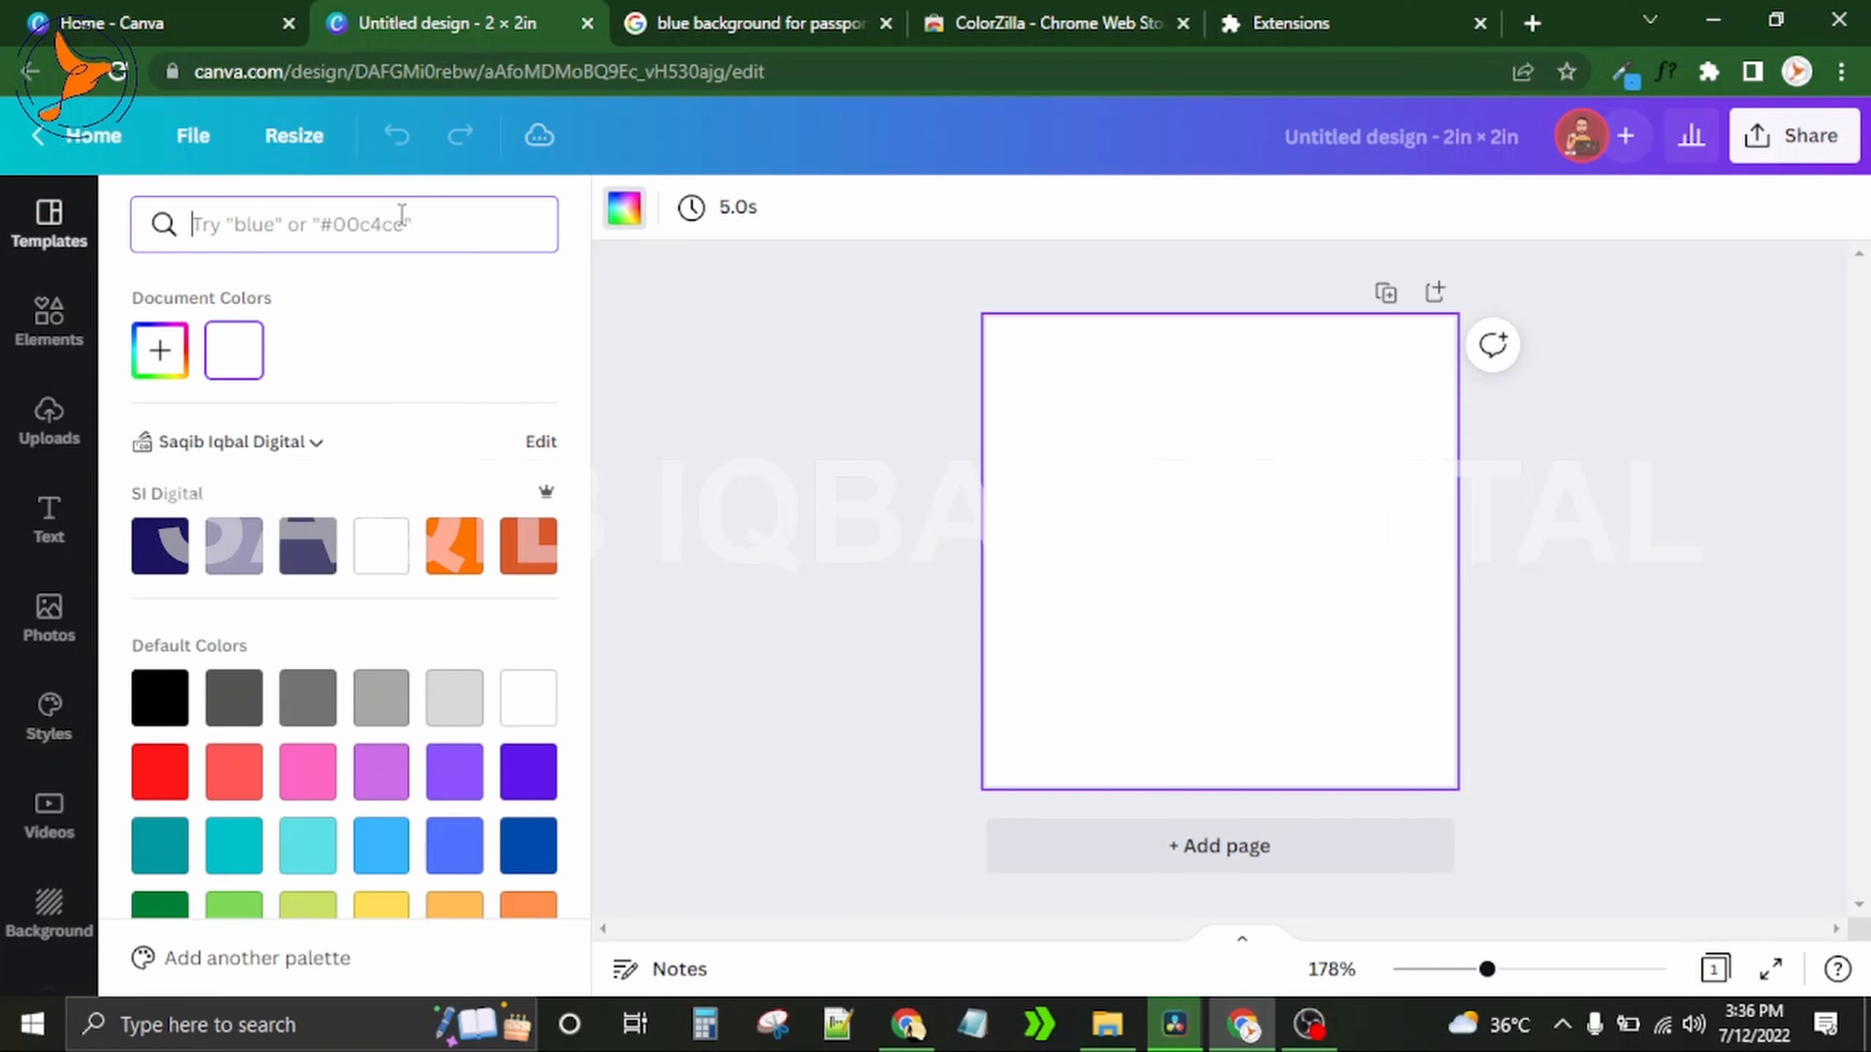
{"action": "key", "text": "ctrl+v"}
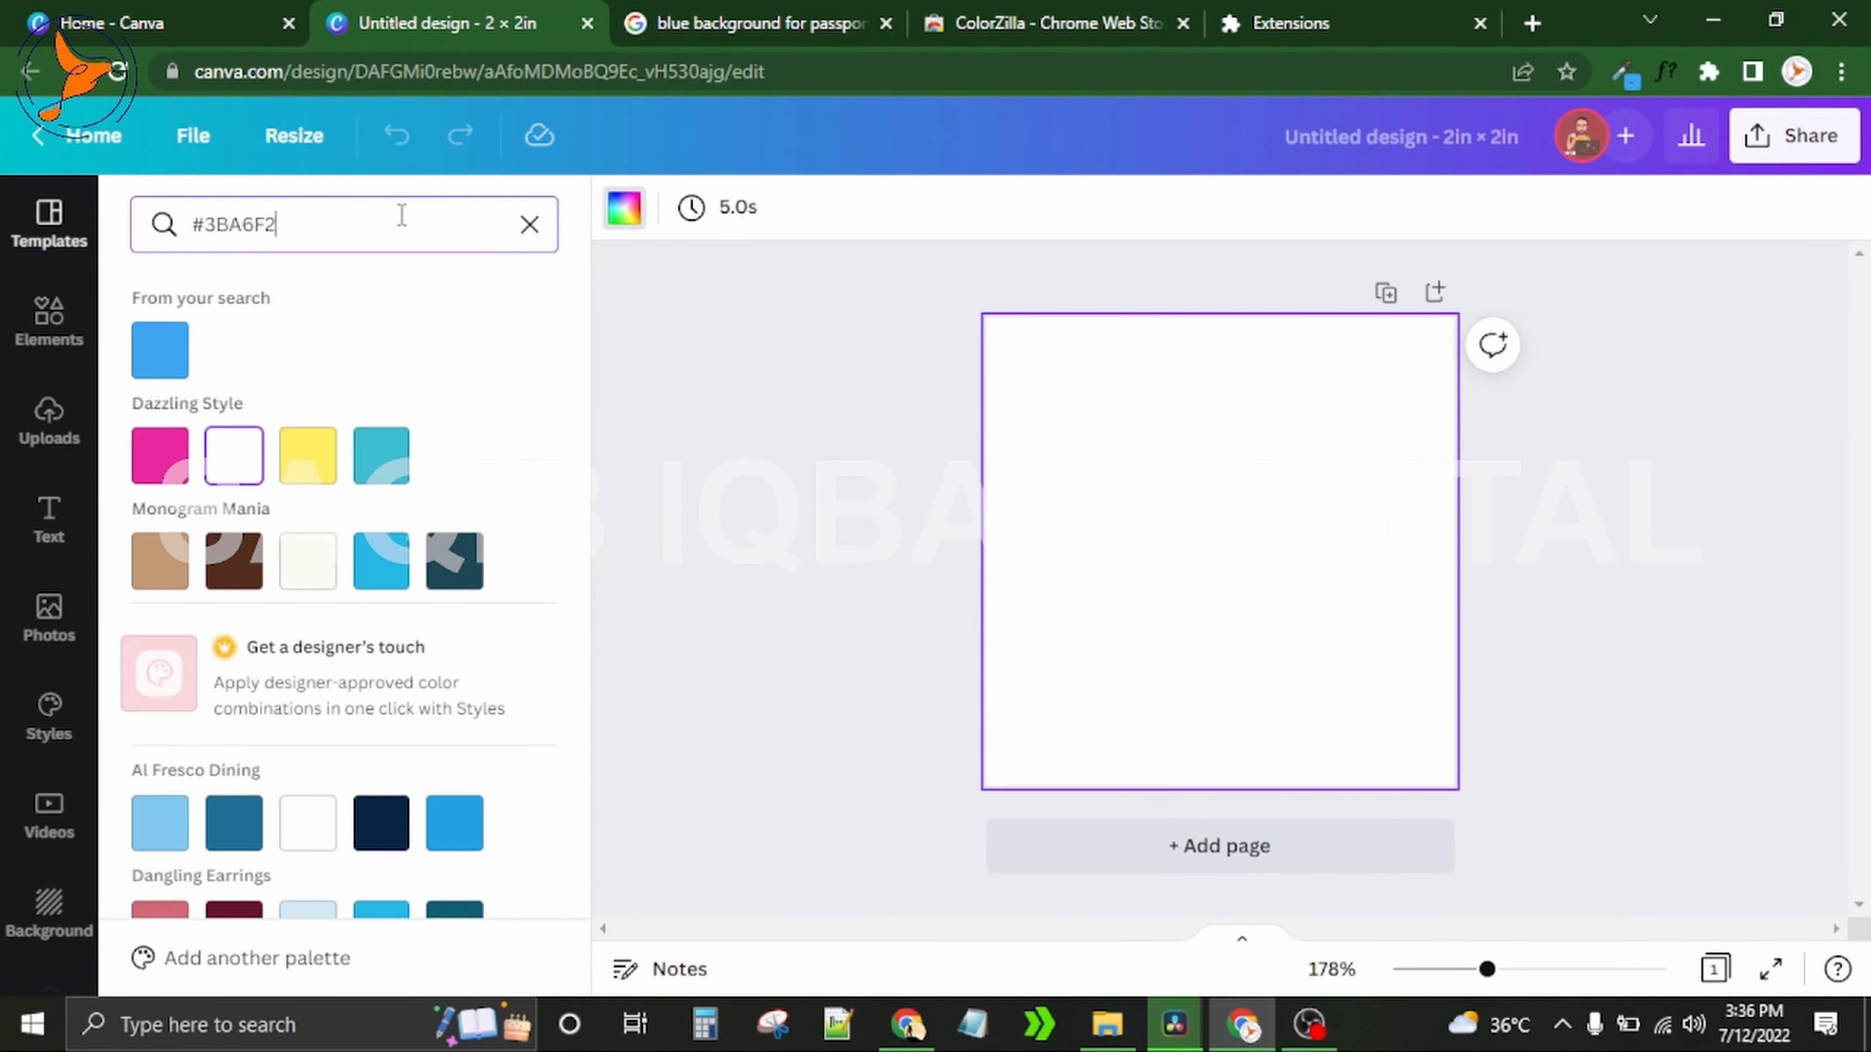
{"action": "left_click", "coordinate": [168, 357]}
{"action": "left_click", "coordinate": [168, 357]}
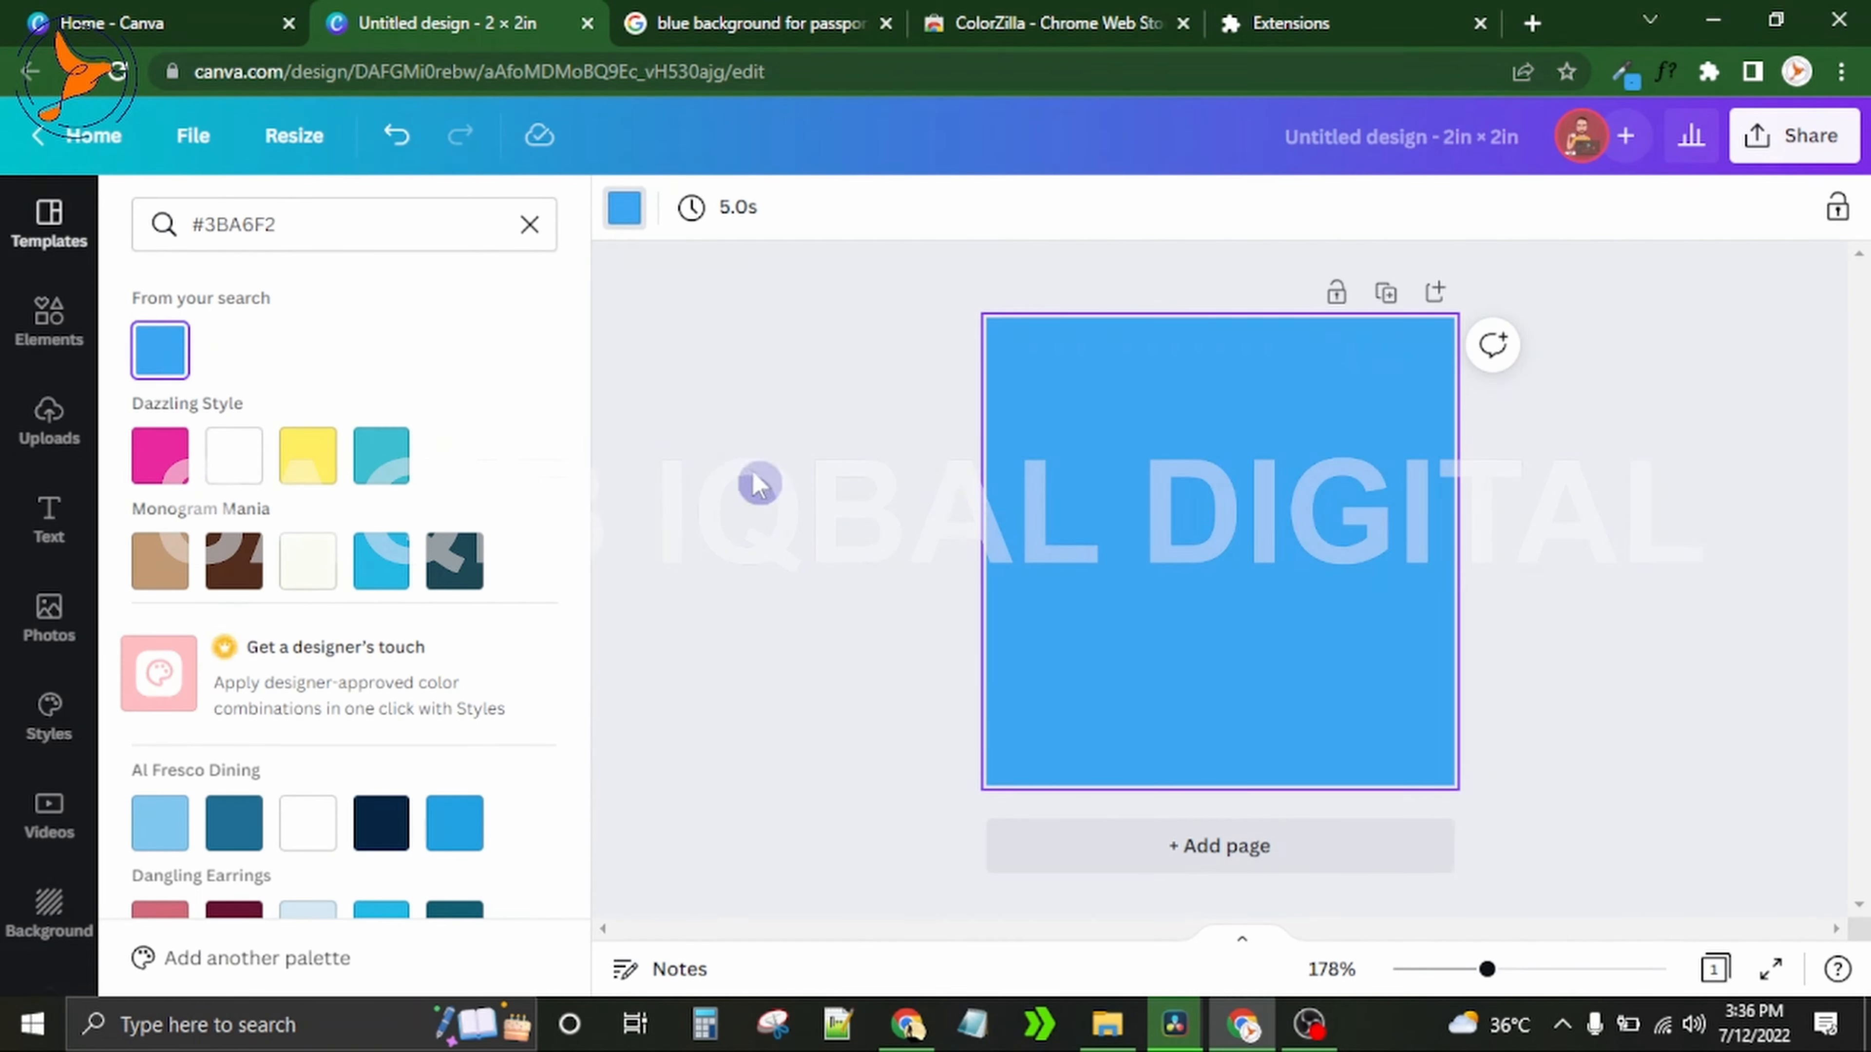
Step: Search the stock photos for "man" and add the portrait of the smiling man in a black V-neck to the page
{"action": "left_click", "coordinate": [48, 618]}
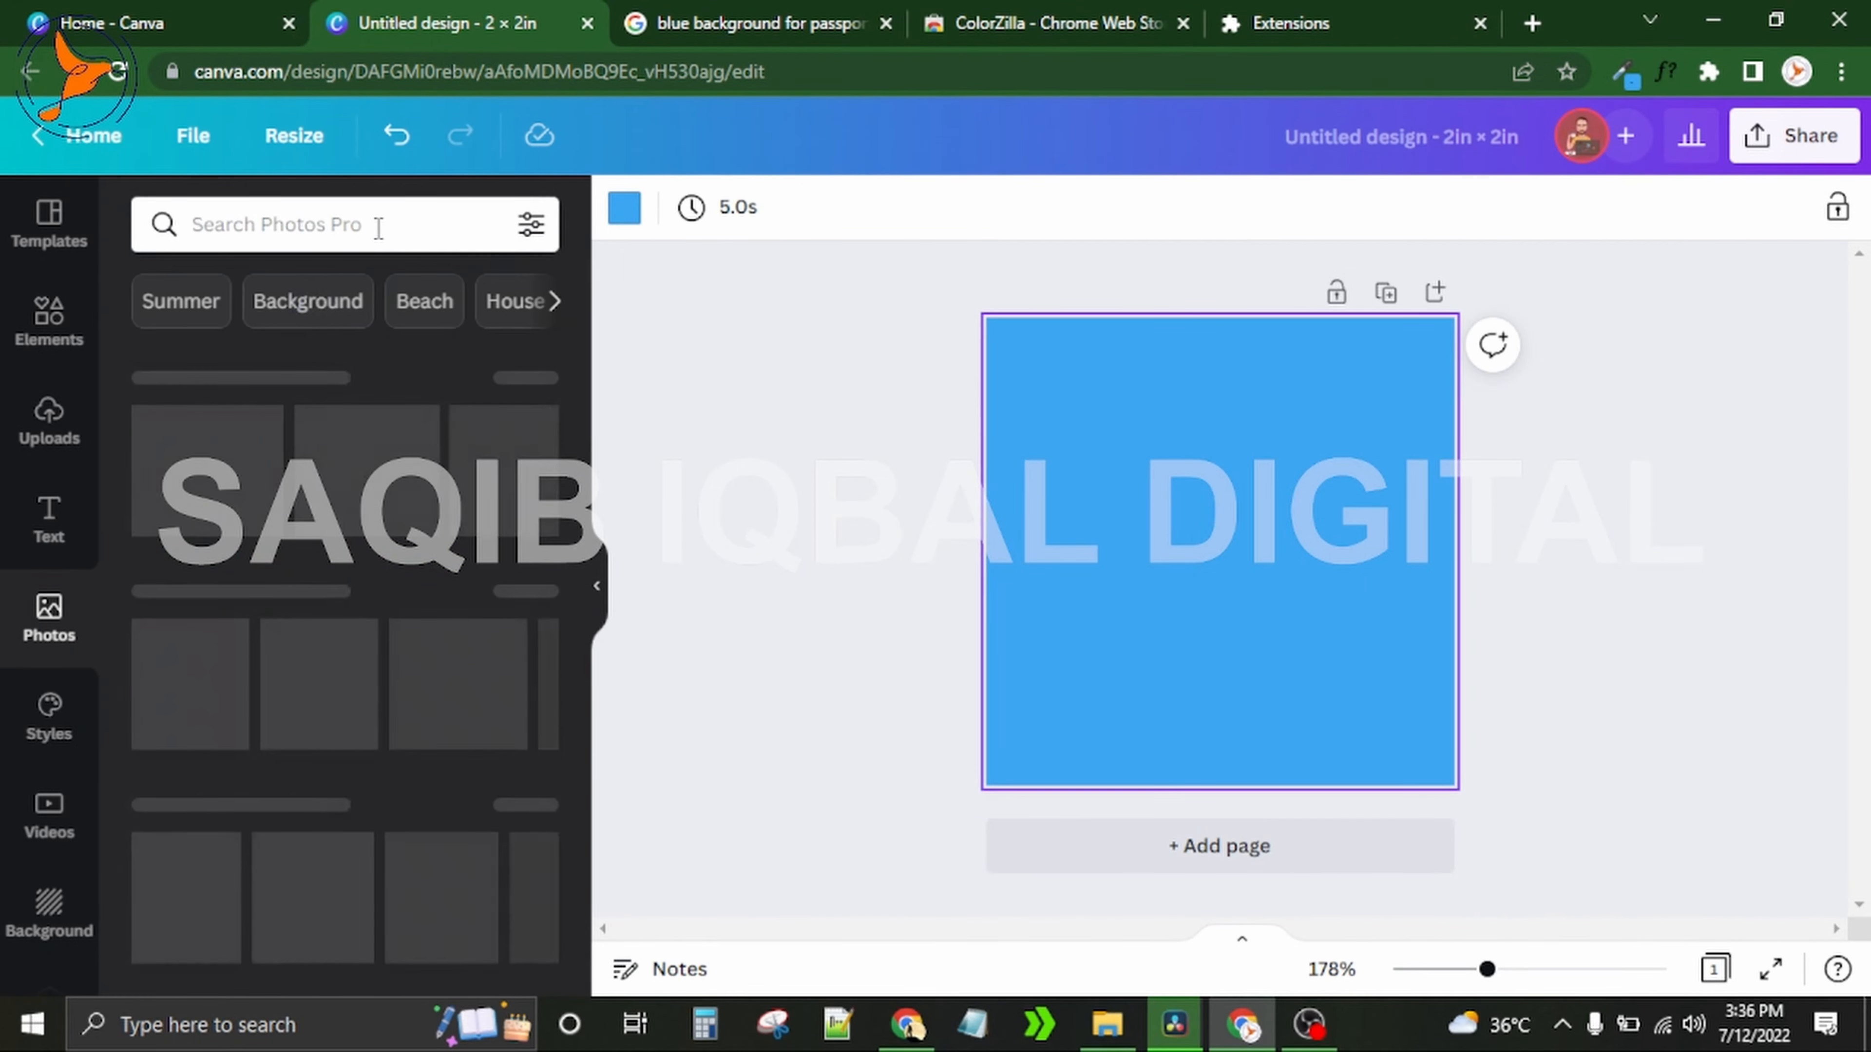
{"action": "left_click", "coordinate": [378, 227]}
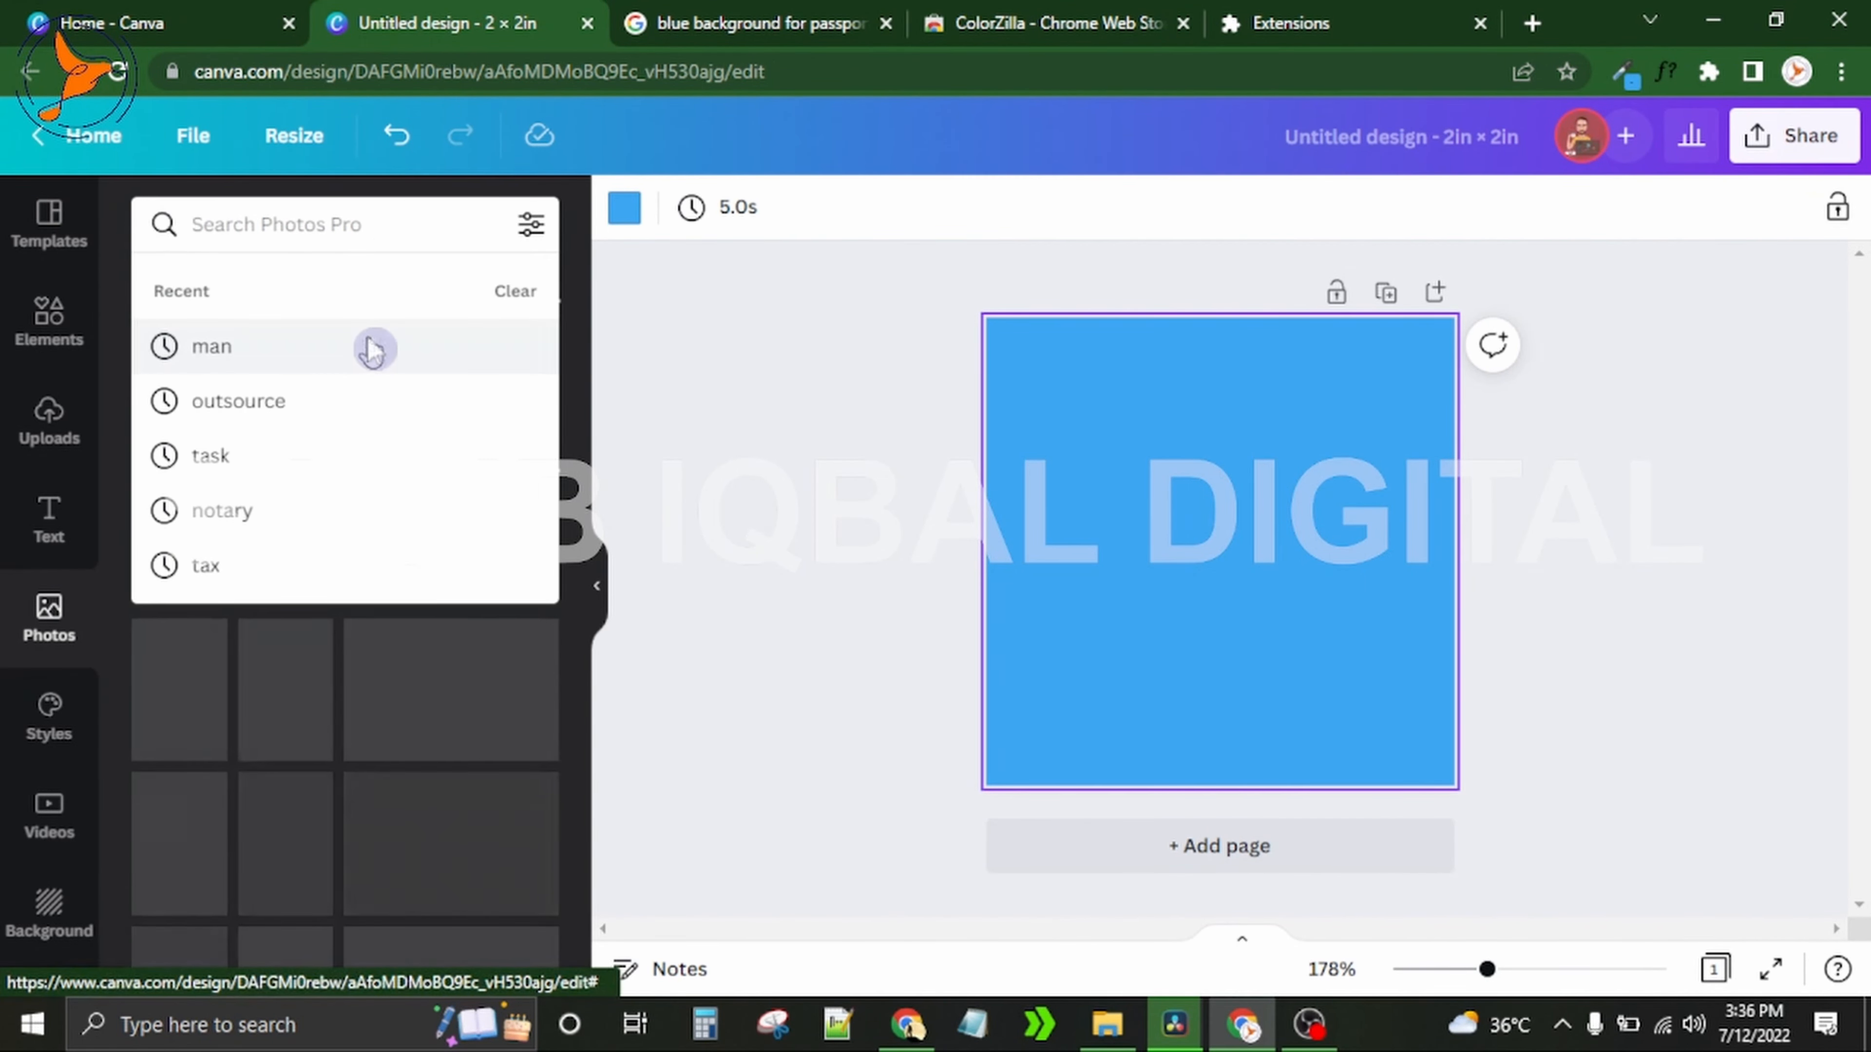
{"action": "left_click", "coordinate": [374, 349]}
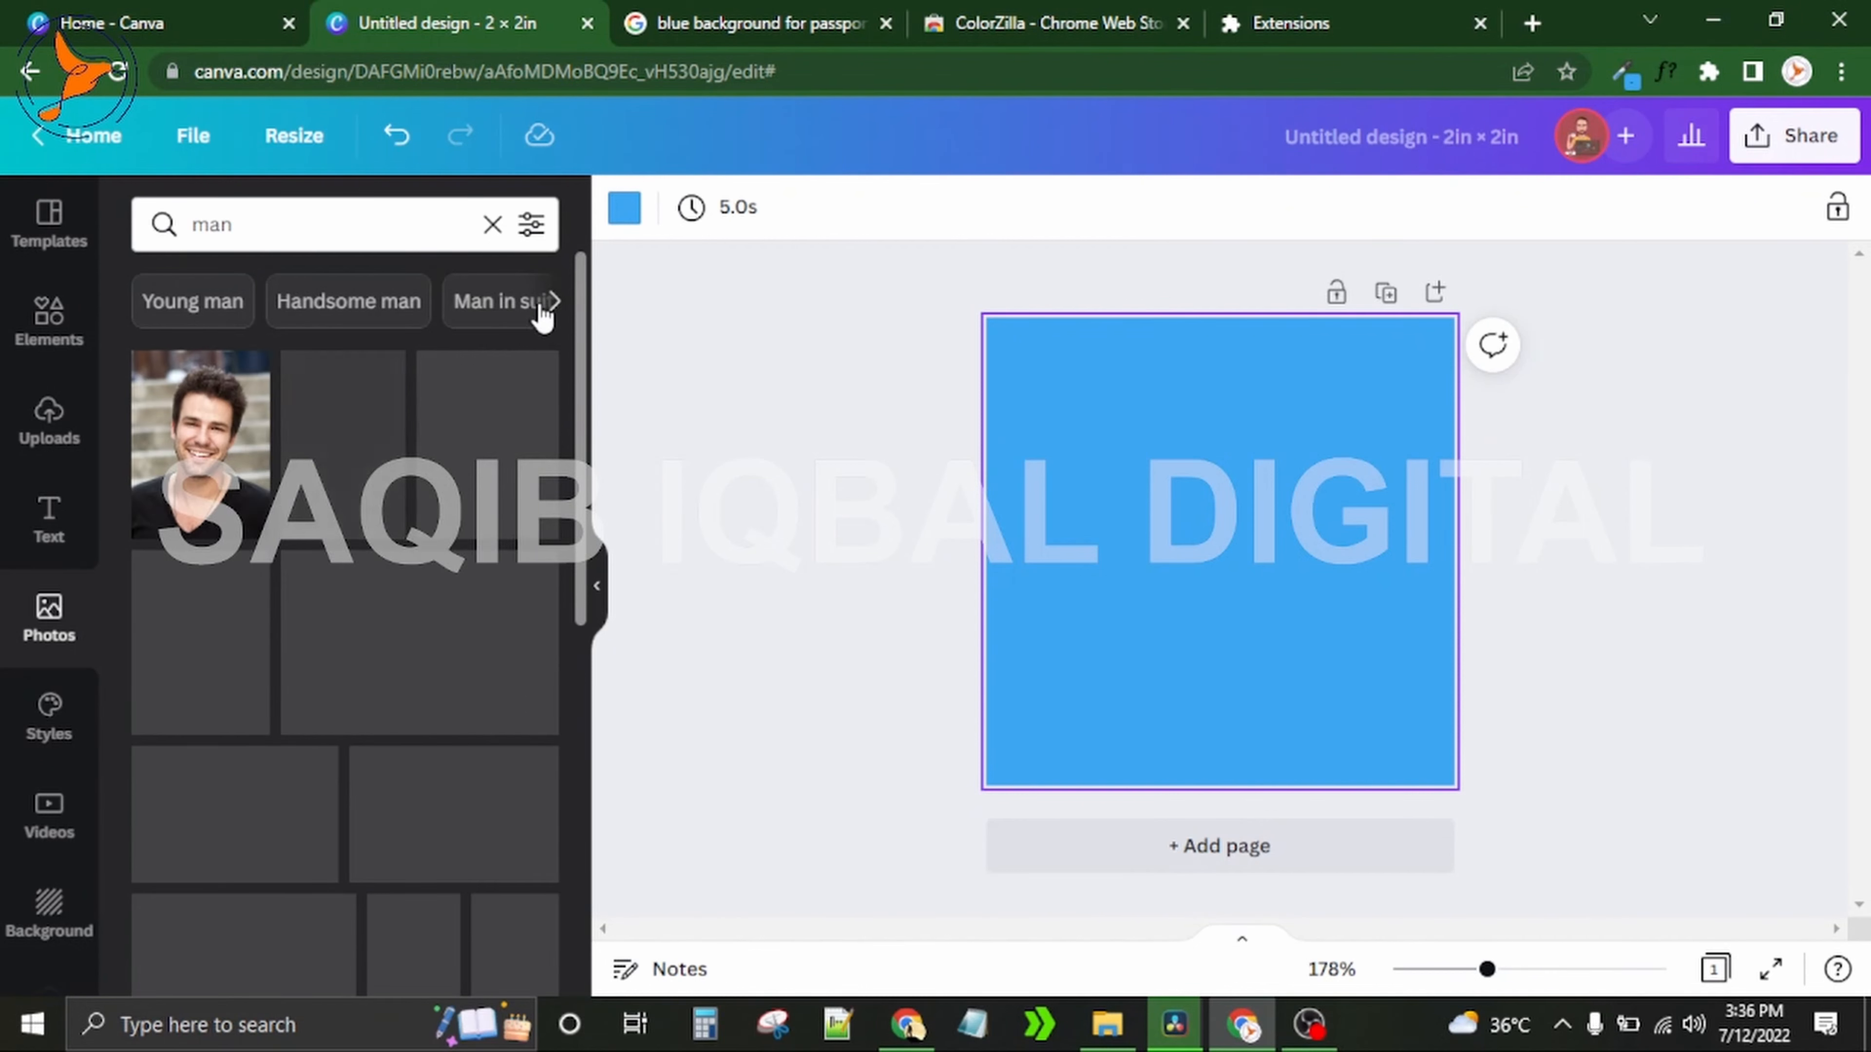
{"action": "left_click", "coordinate": [222, 451]}
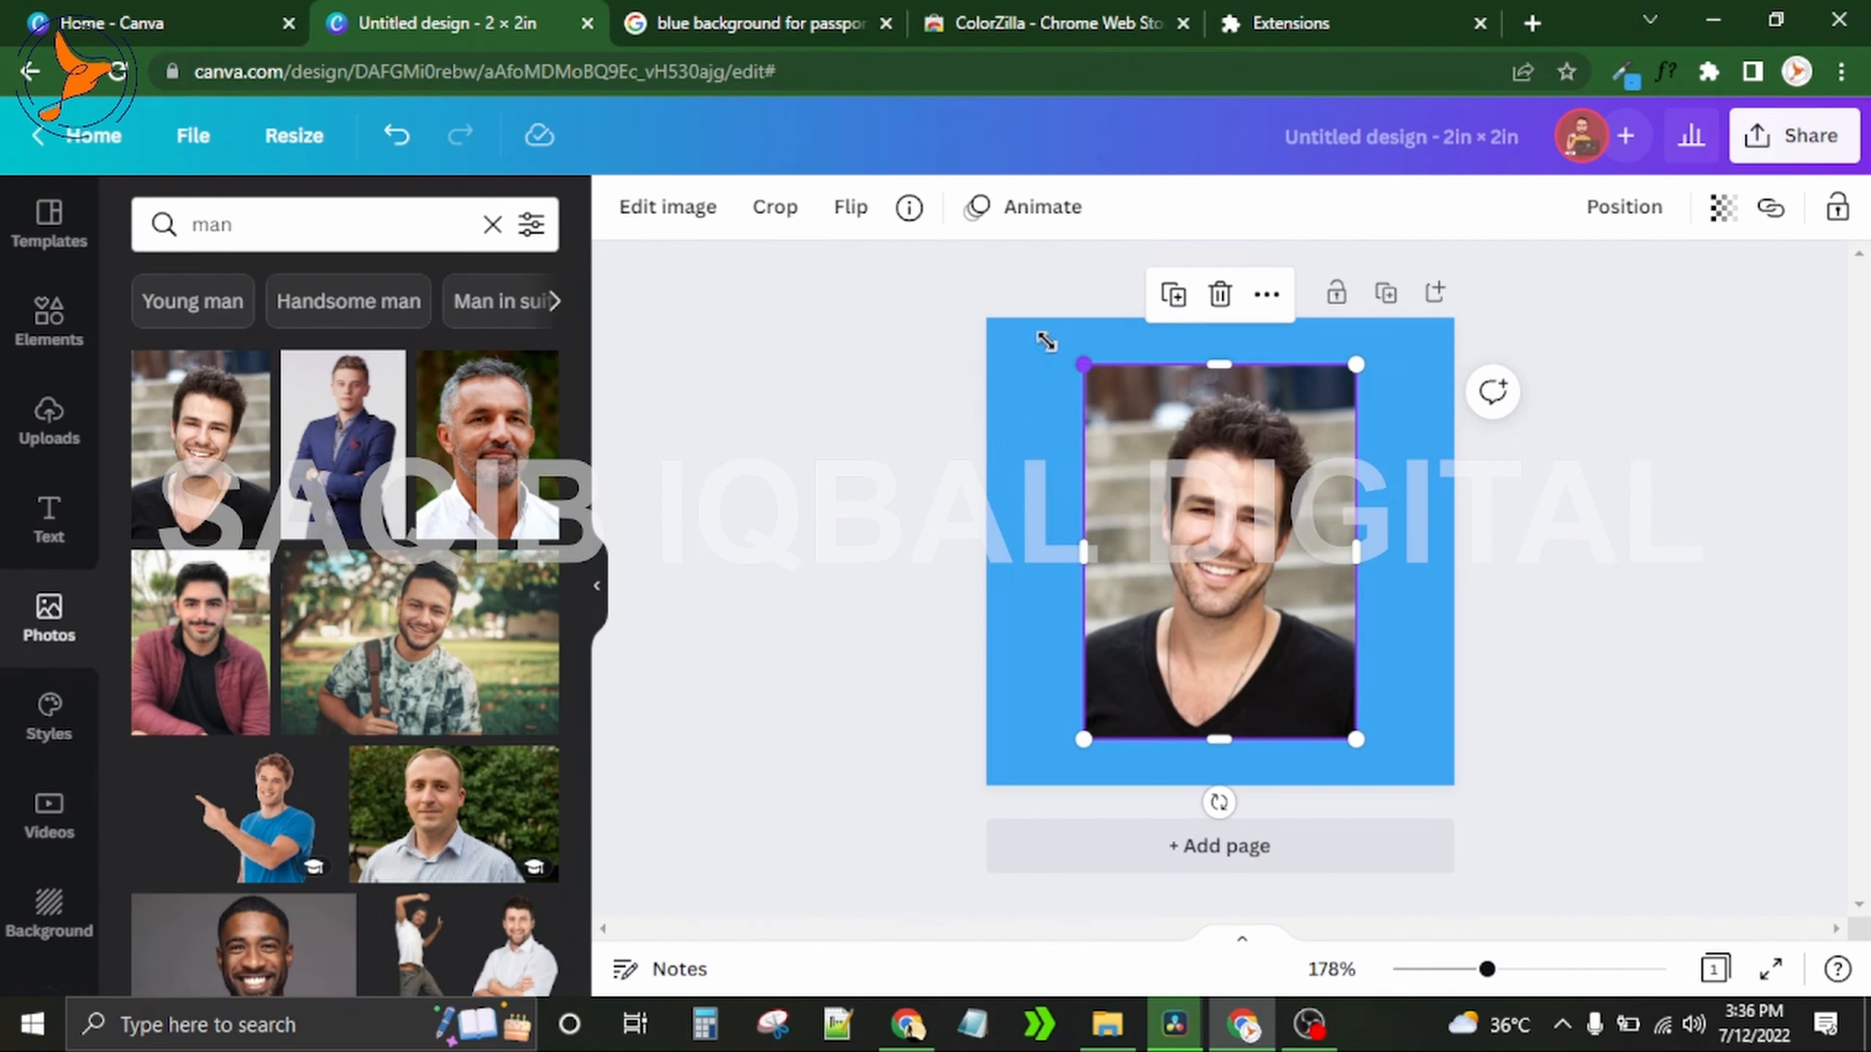
Step: Enlarge the man's portrait and extend its sides so it fills the whole square page
{"action": "left_click_drag", "start_coordinate": [1046, 341], "coordinate": [1031, 317]}
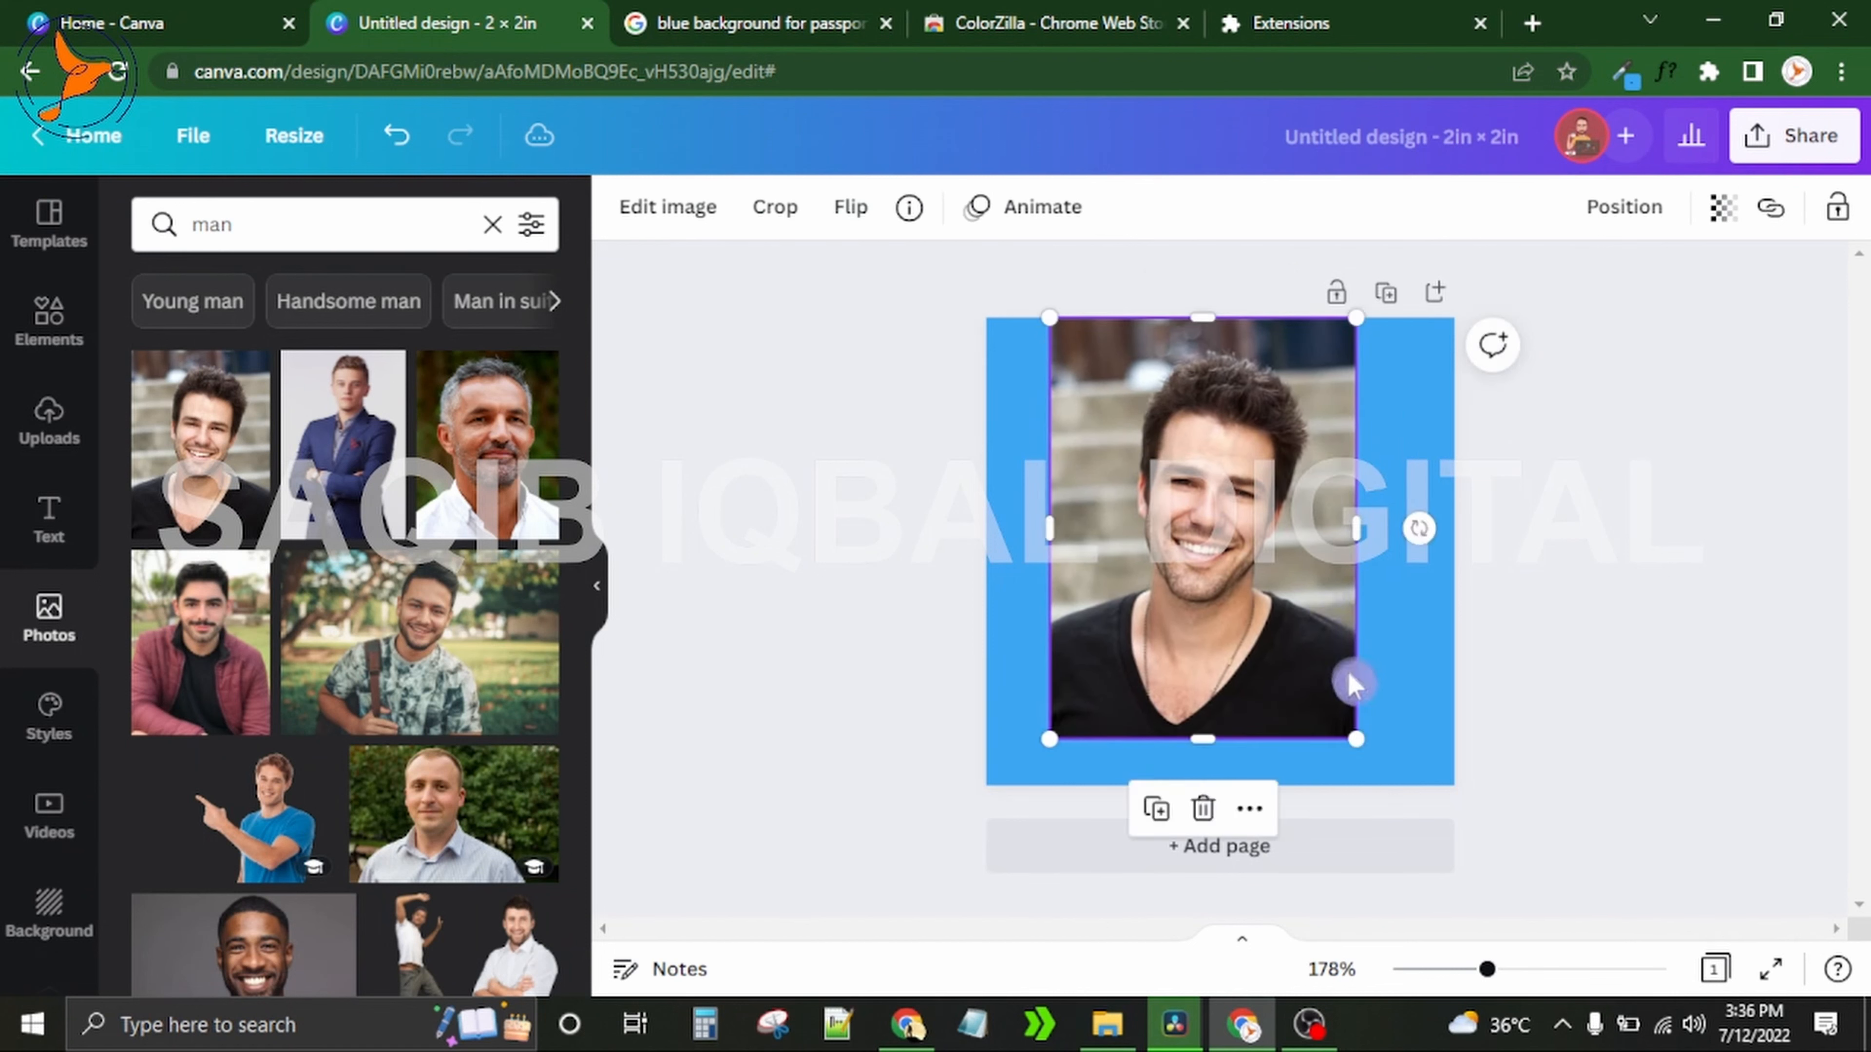
{"action": "left_click_drag", "start_coordinate": [1357, 738], "coordinate": [1390, 785]}
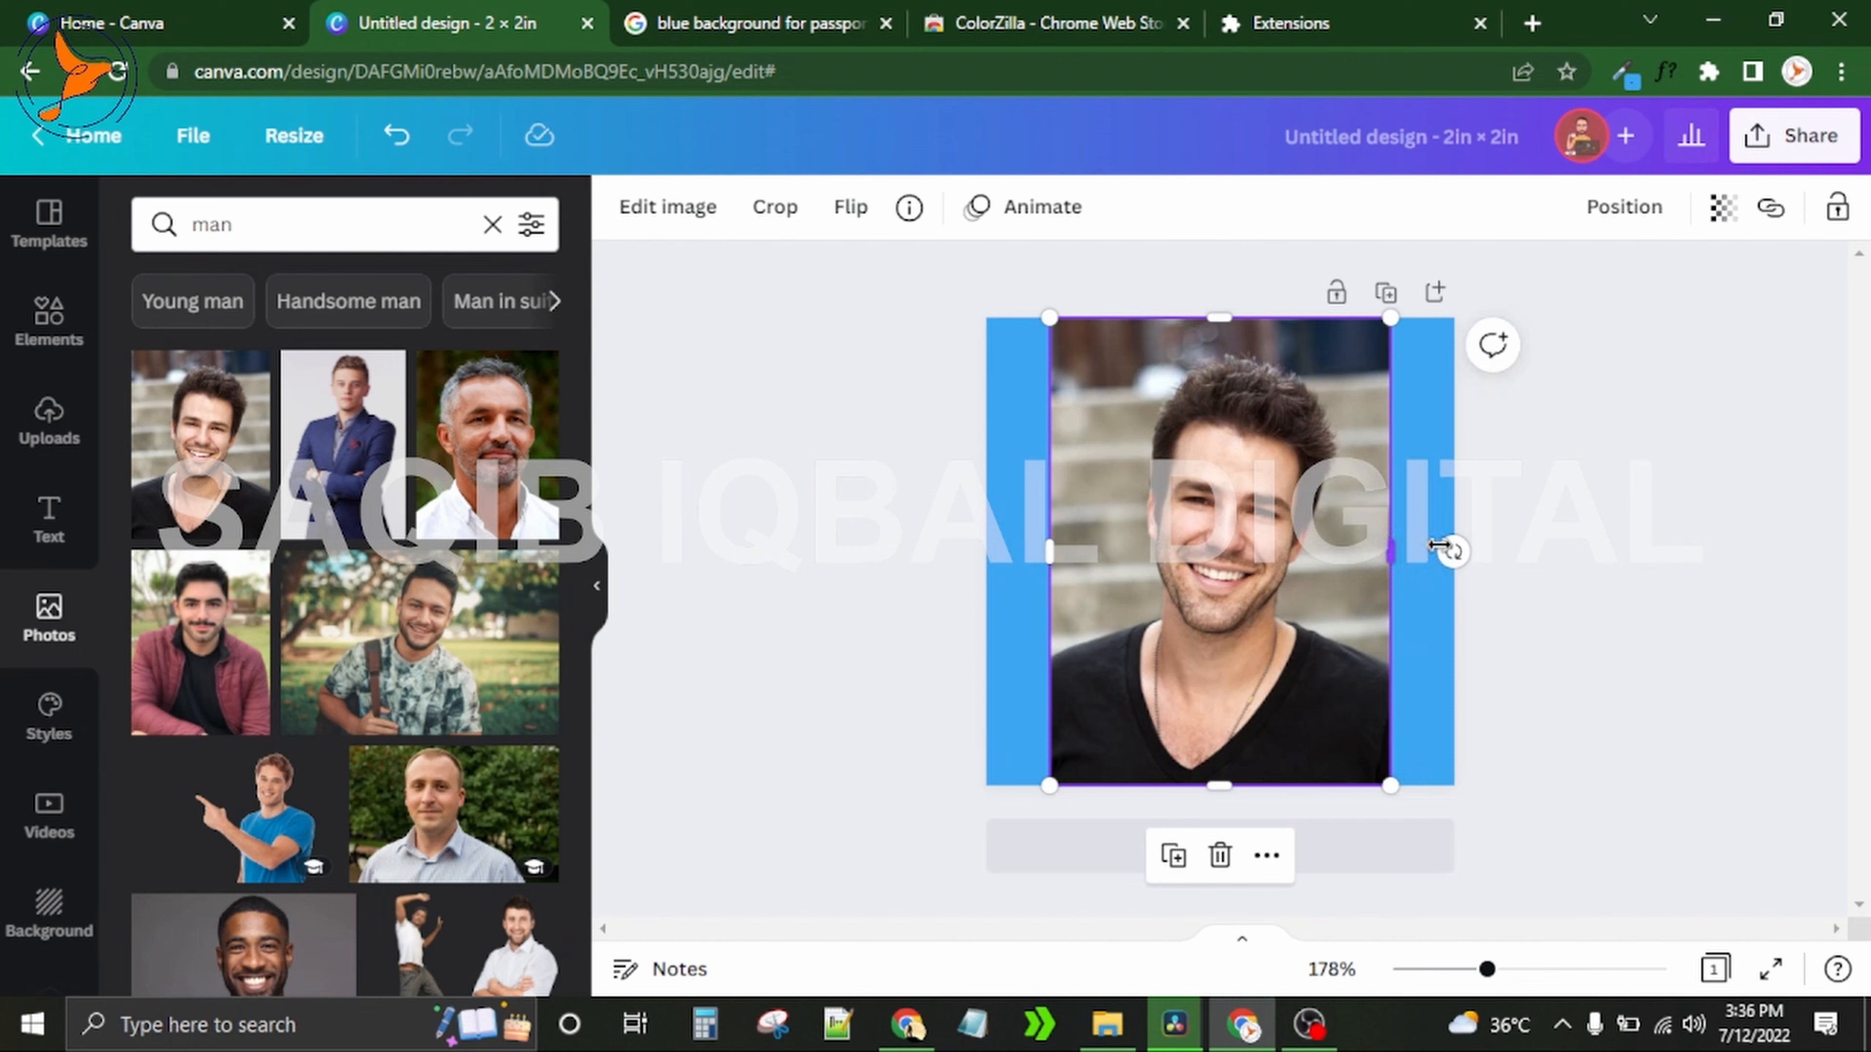
{"action": "left_click_drag", "start_coordinate": [1436, 547], "coordinate": [1455, 549]}
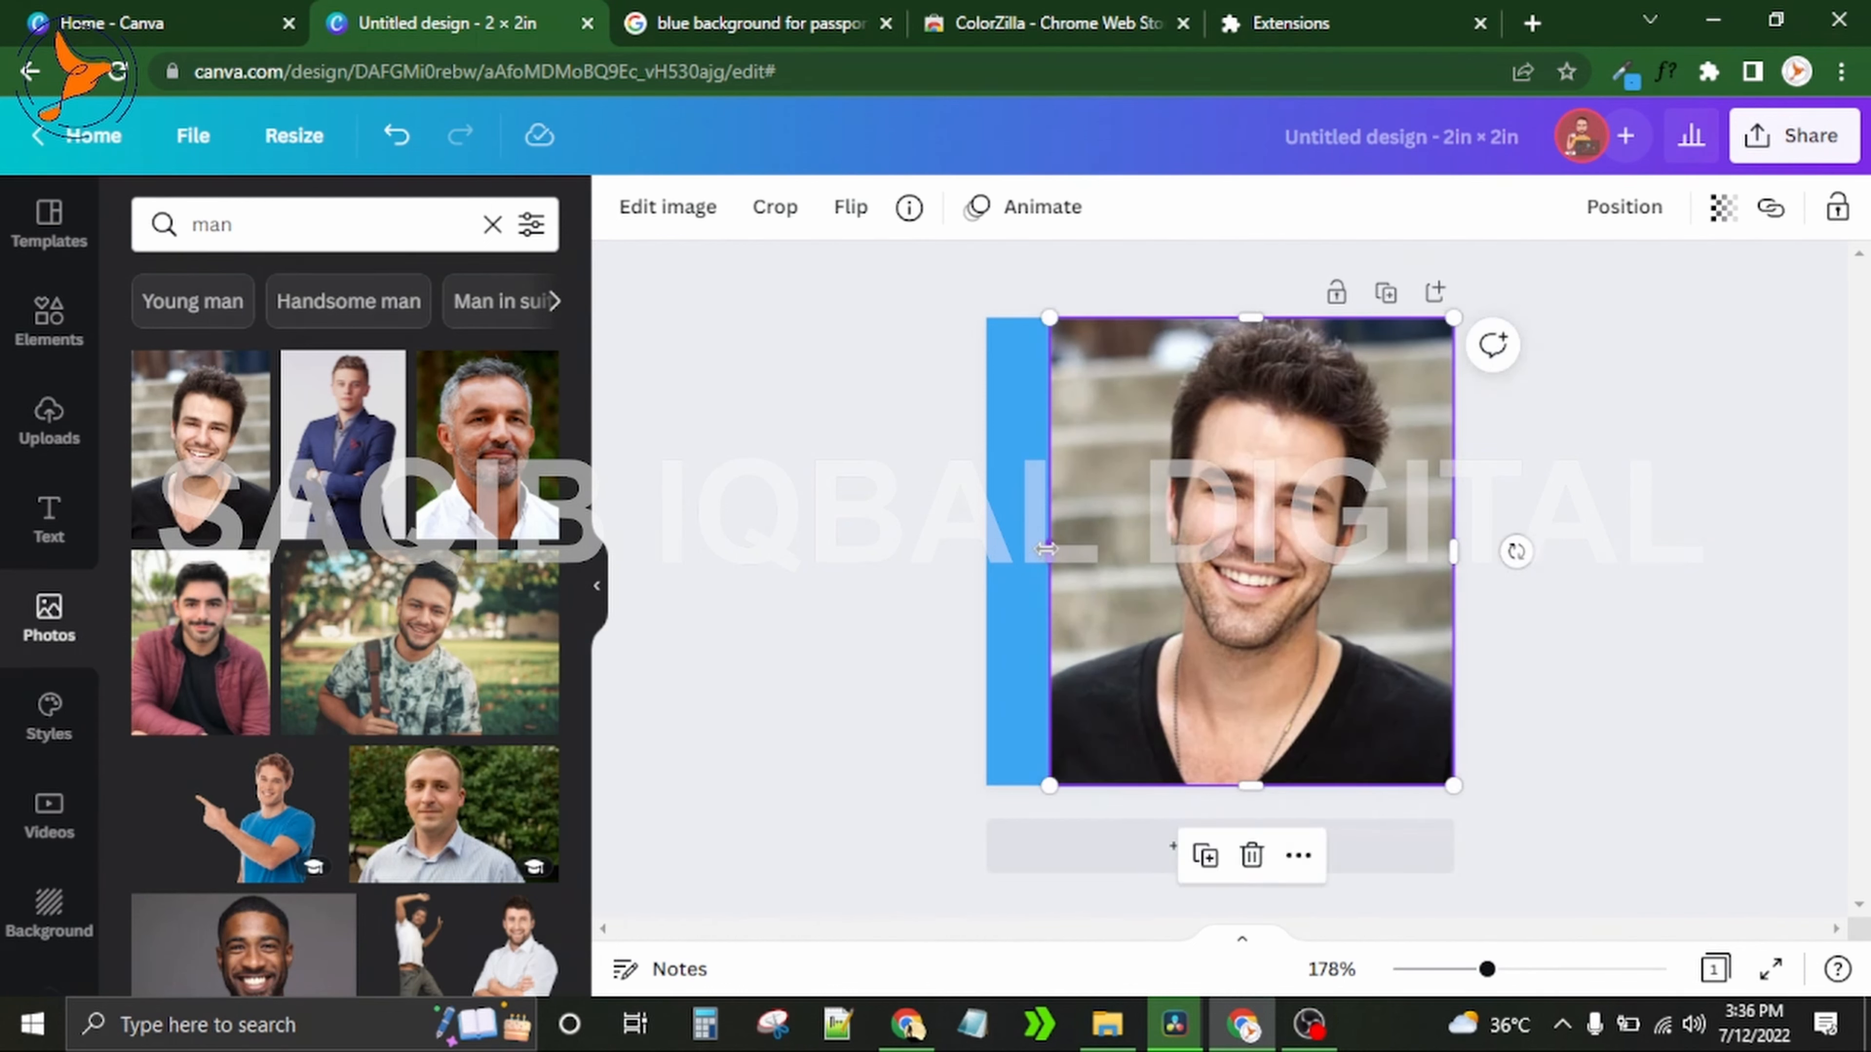
{"action": "left_click_drag", "start_coordinate": [1016, 546], "coordinate": [978, 545]}
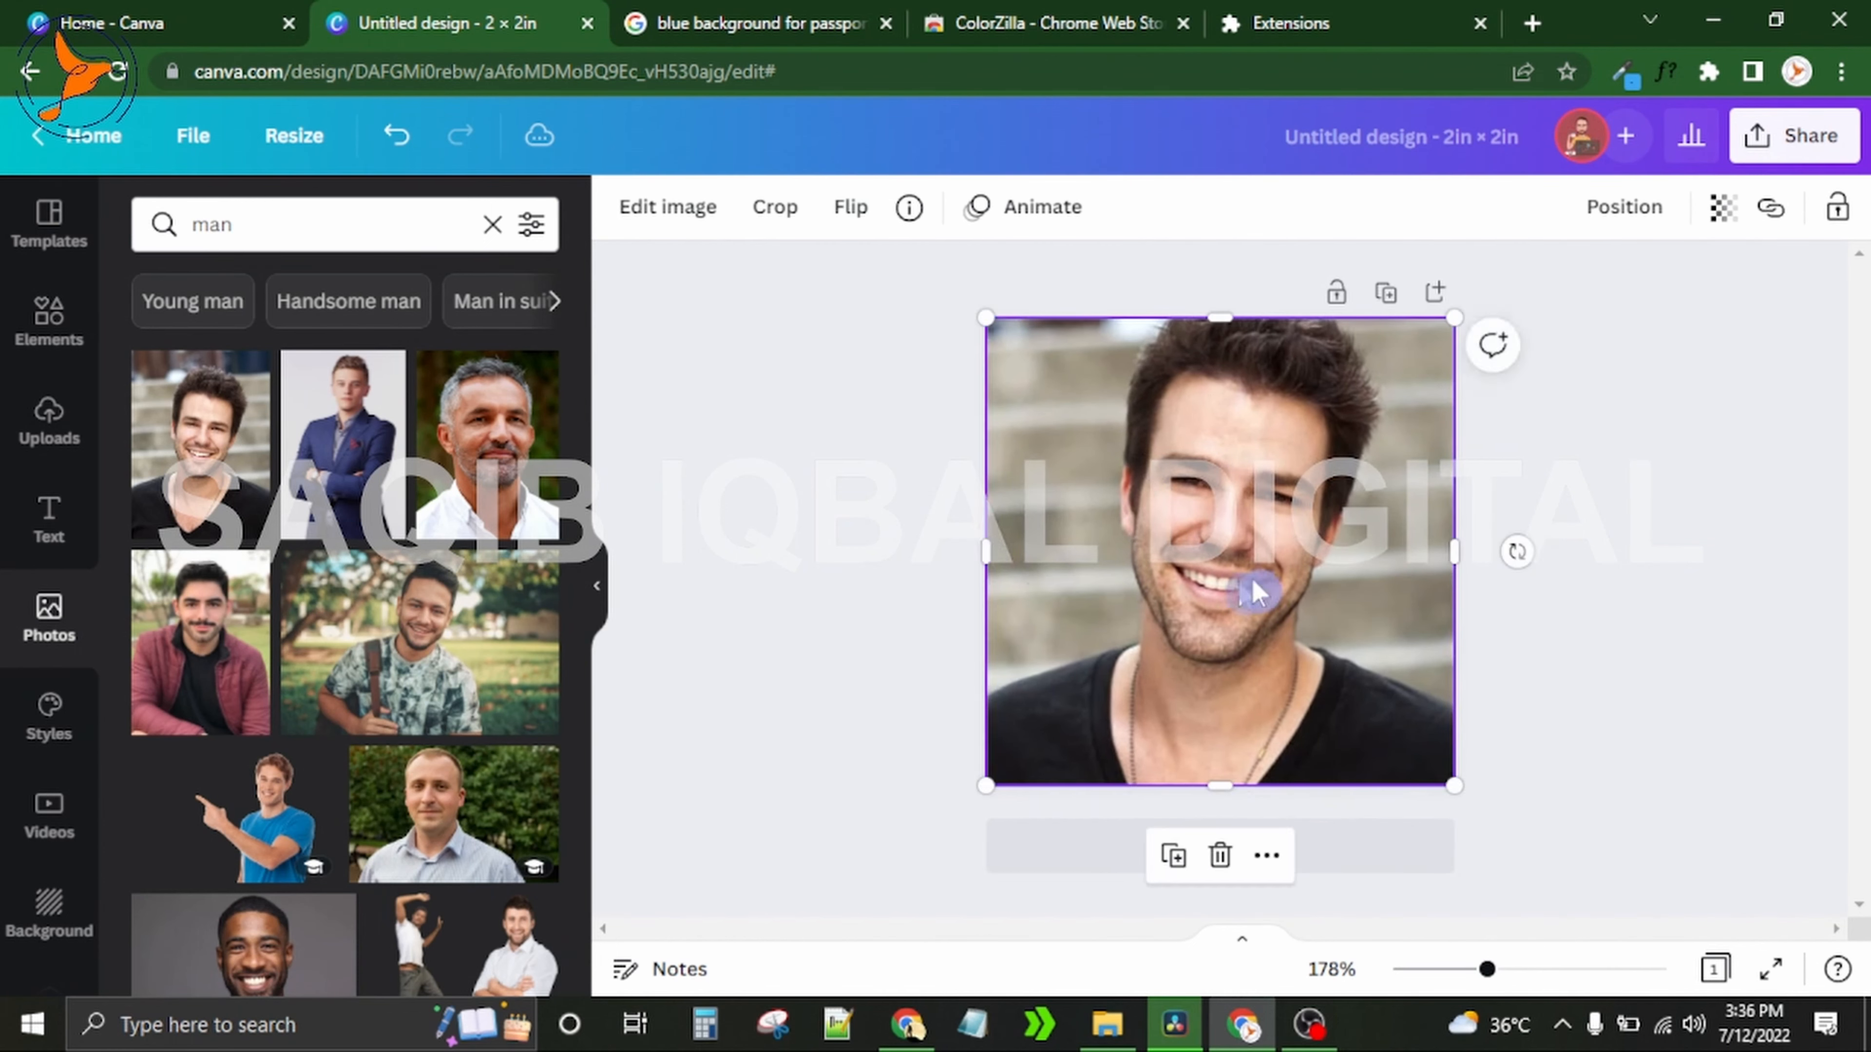
Step: Shift the portrait down inside its crop frame so the man's full head of hair fits on the page
{"action": "double_click", "coordinate": [1258, 590]}
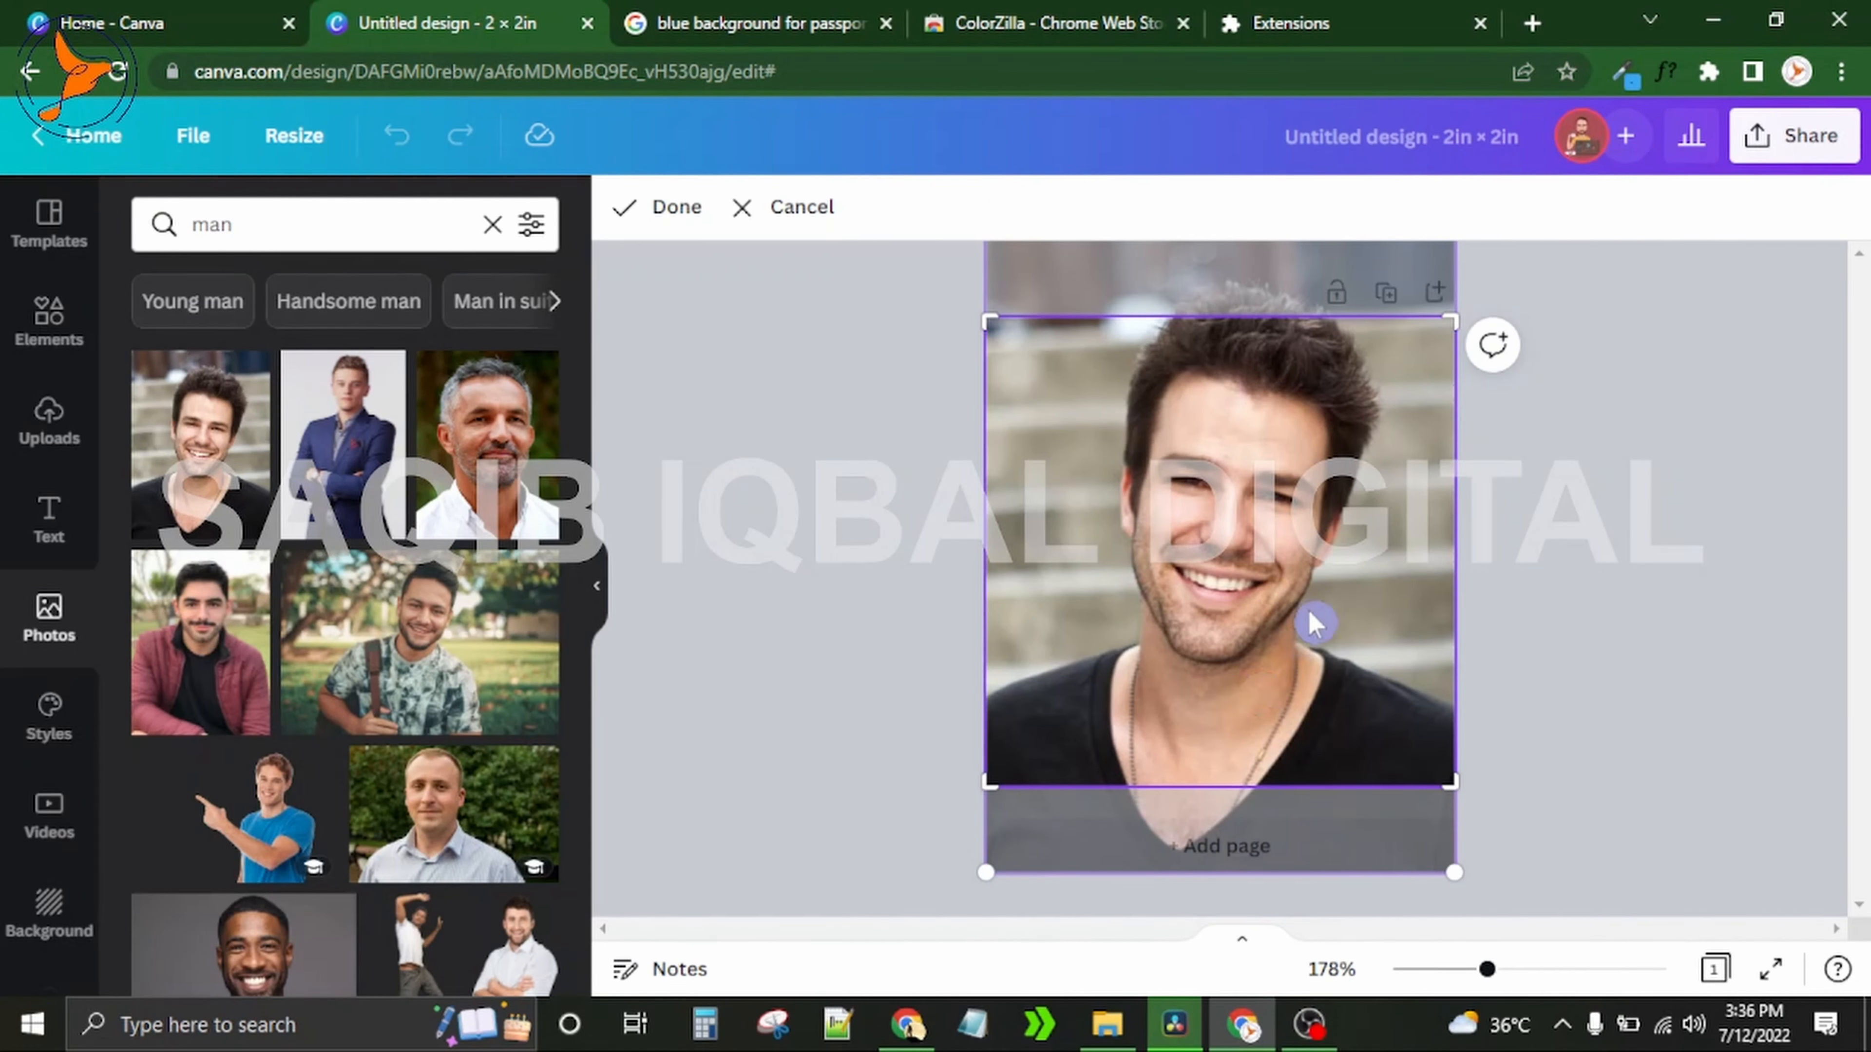
{"action": "left_click_drag", "start_coordinate": [1311, 622], "coordinate": [1306, 687]}
{"action": "left_click", "coordinate": [876, 574]}
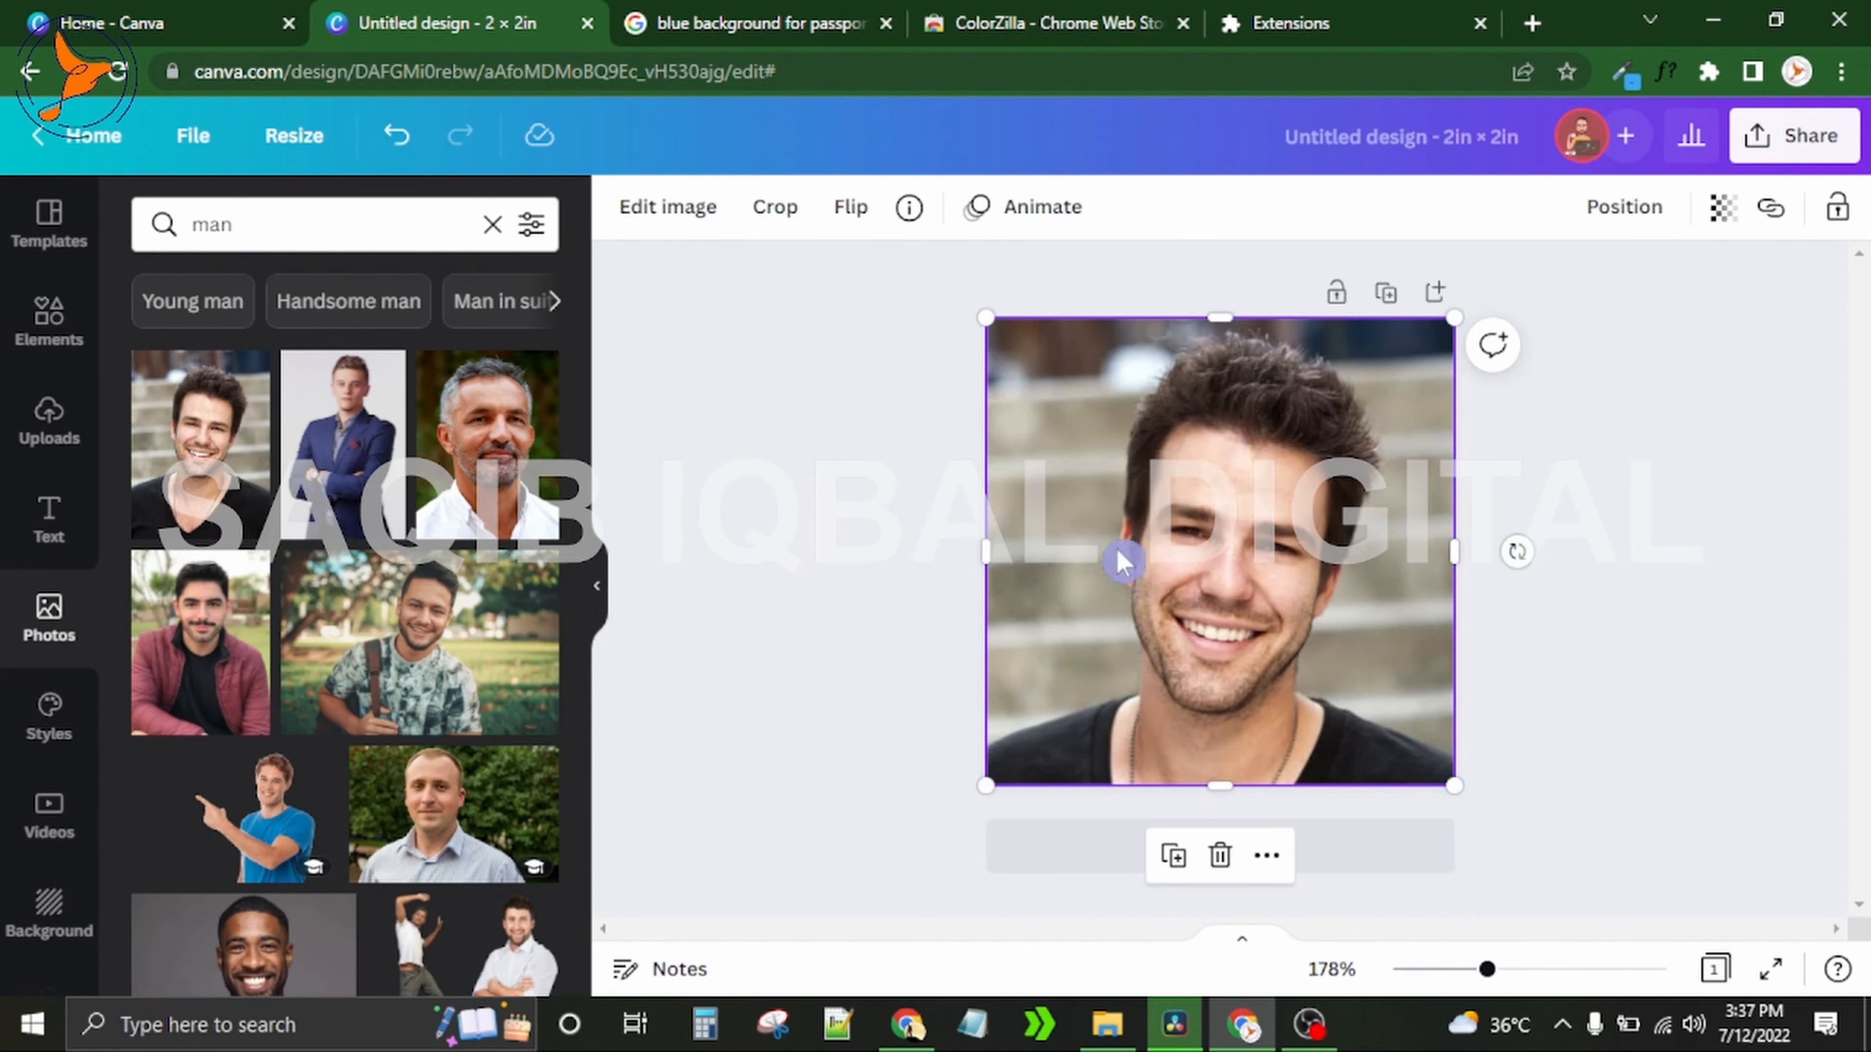
Step: Apply the Background Remover effect to the man's portrait
{"action": "left_click", "coordinate": [689, 215]}
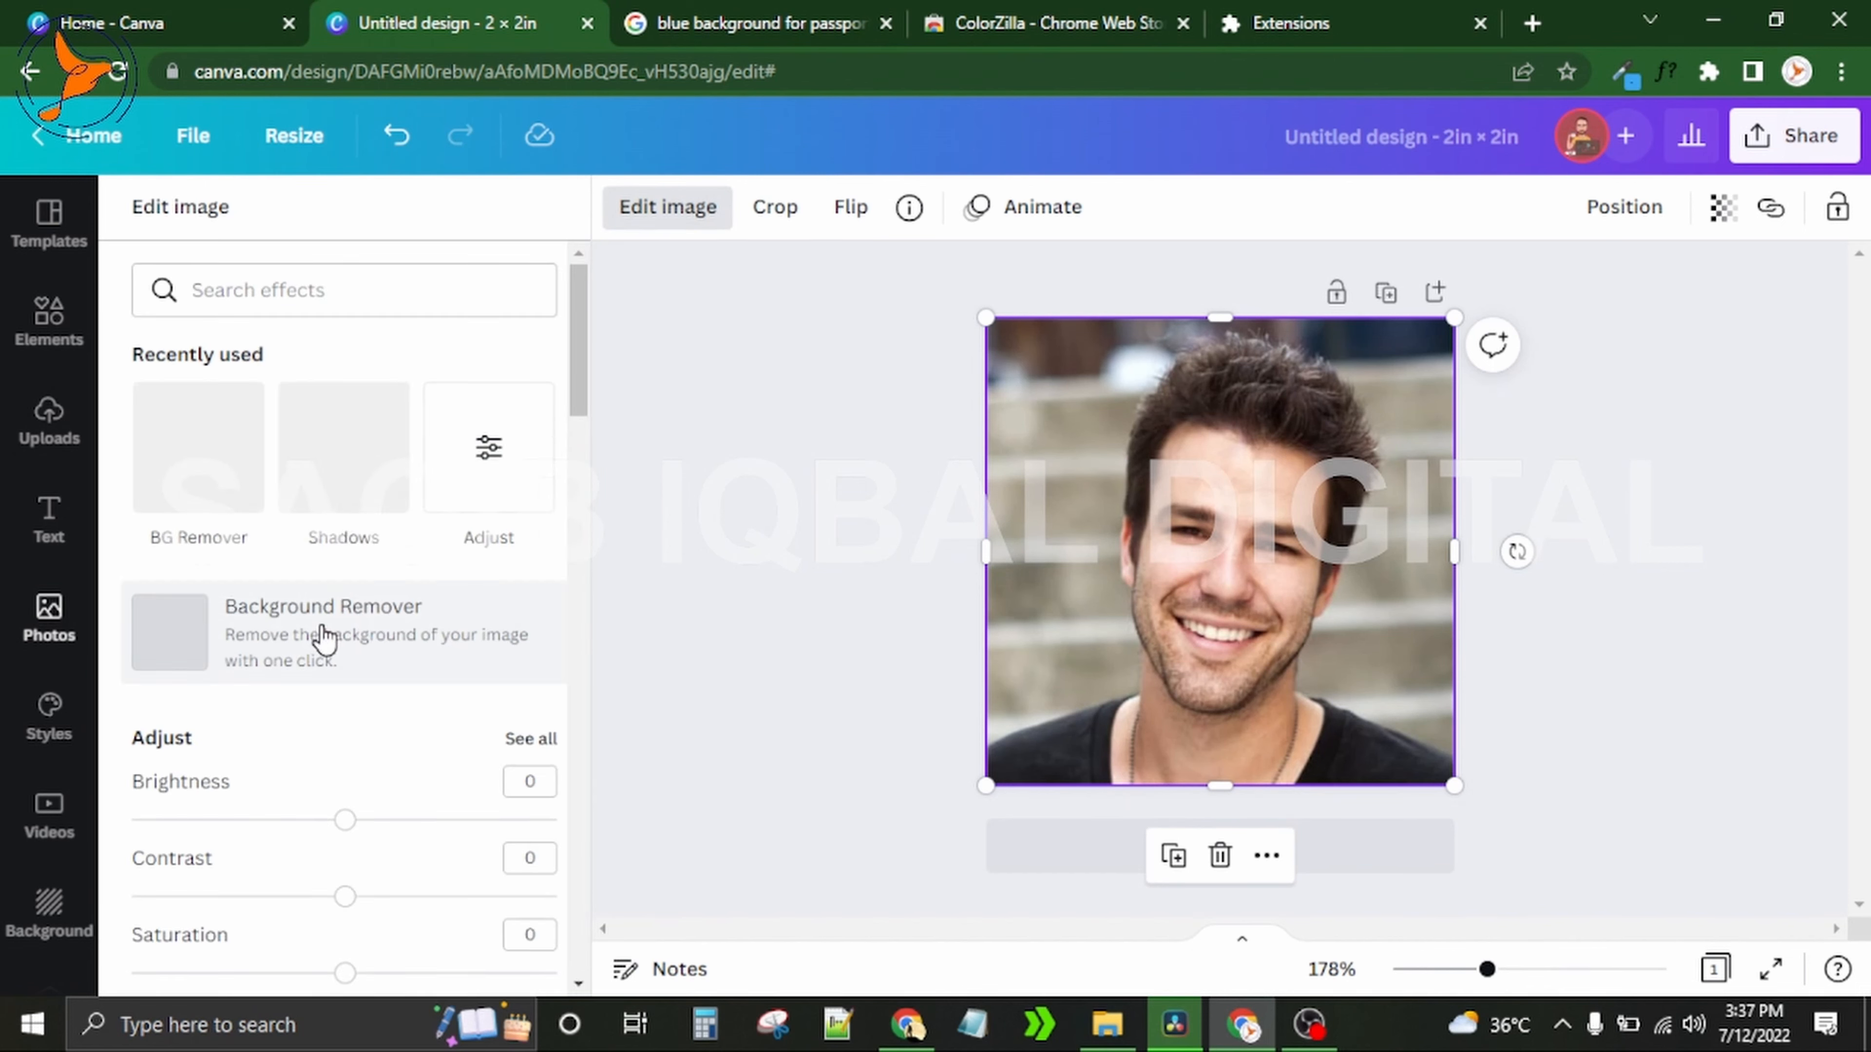
{"action": "left_click", "coordinate": [324, 639]}
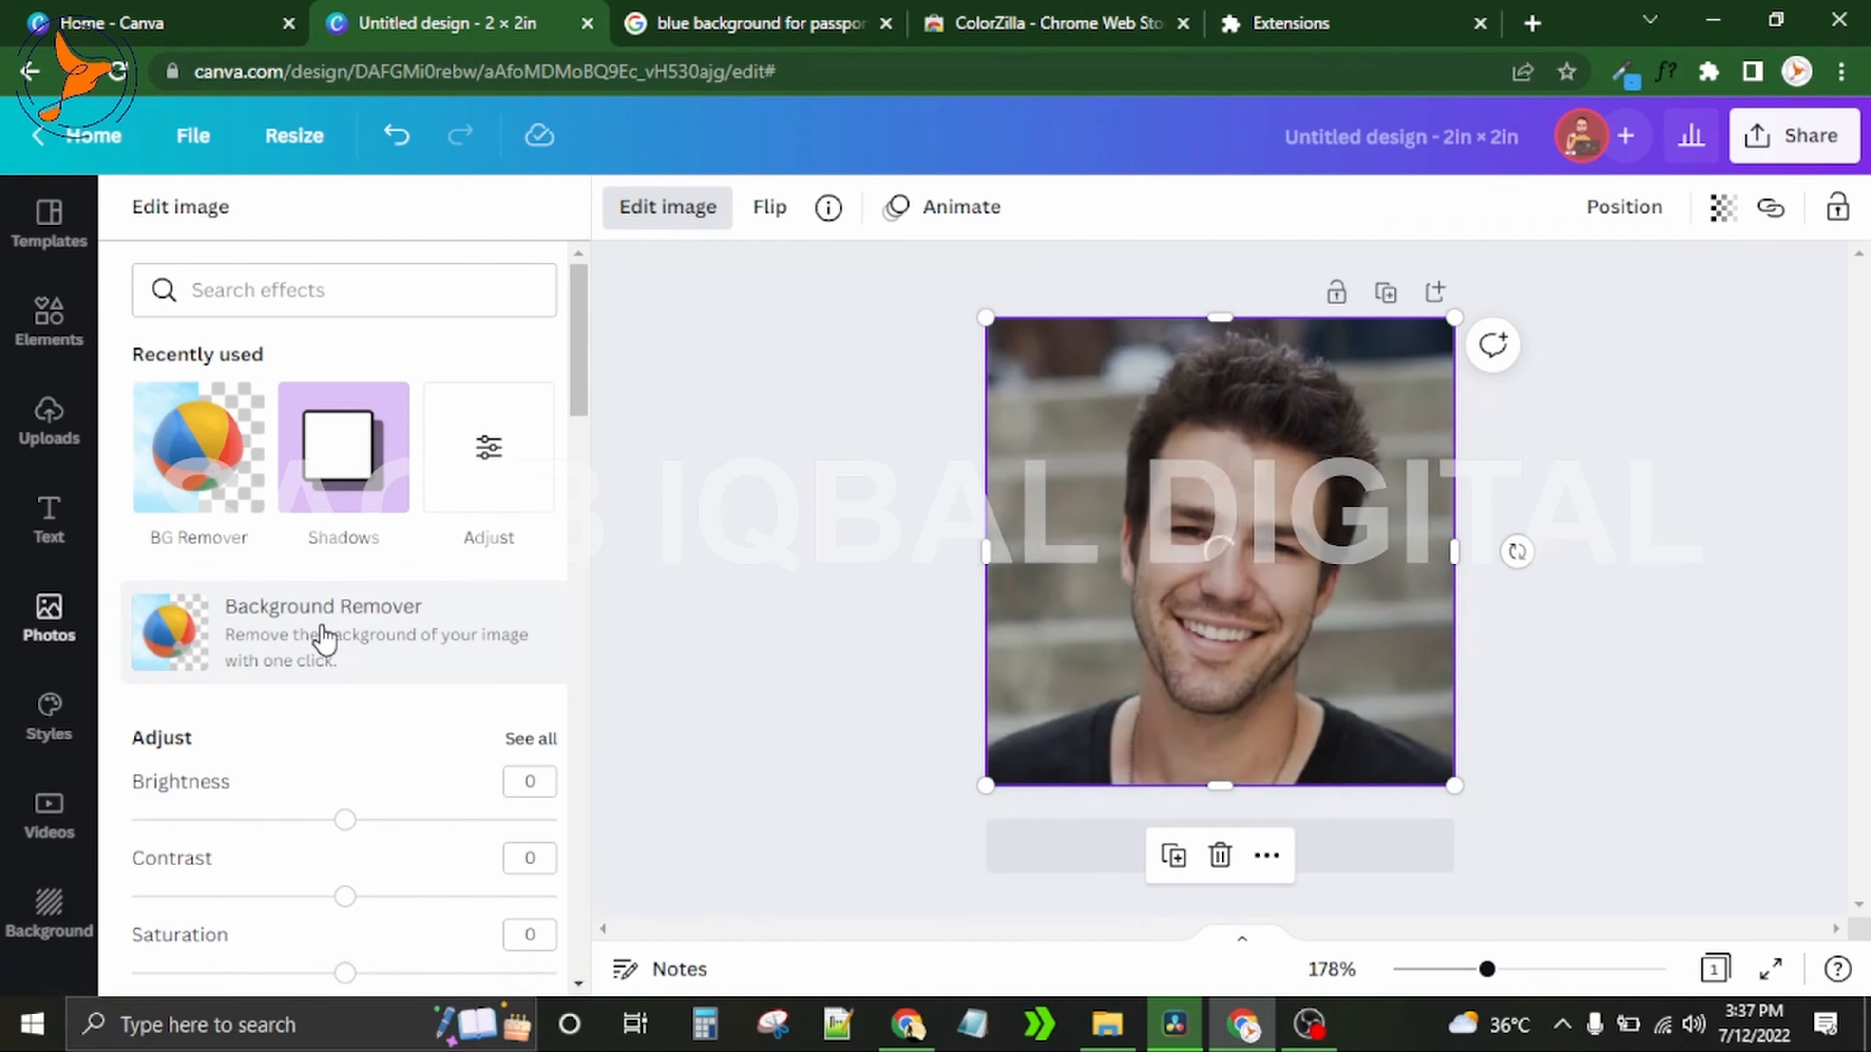
Step: Confirm the background removal on the man's portrait without brush touch-ups and deselect the photo
{"action": "left_click", "coordinate": [324, 638]}
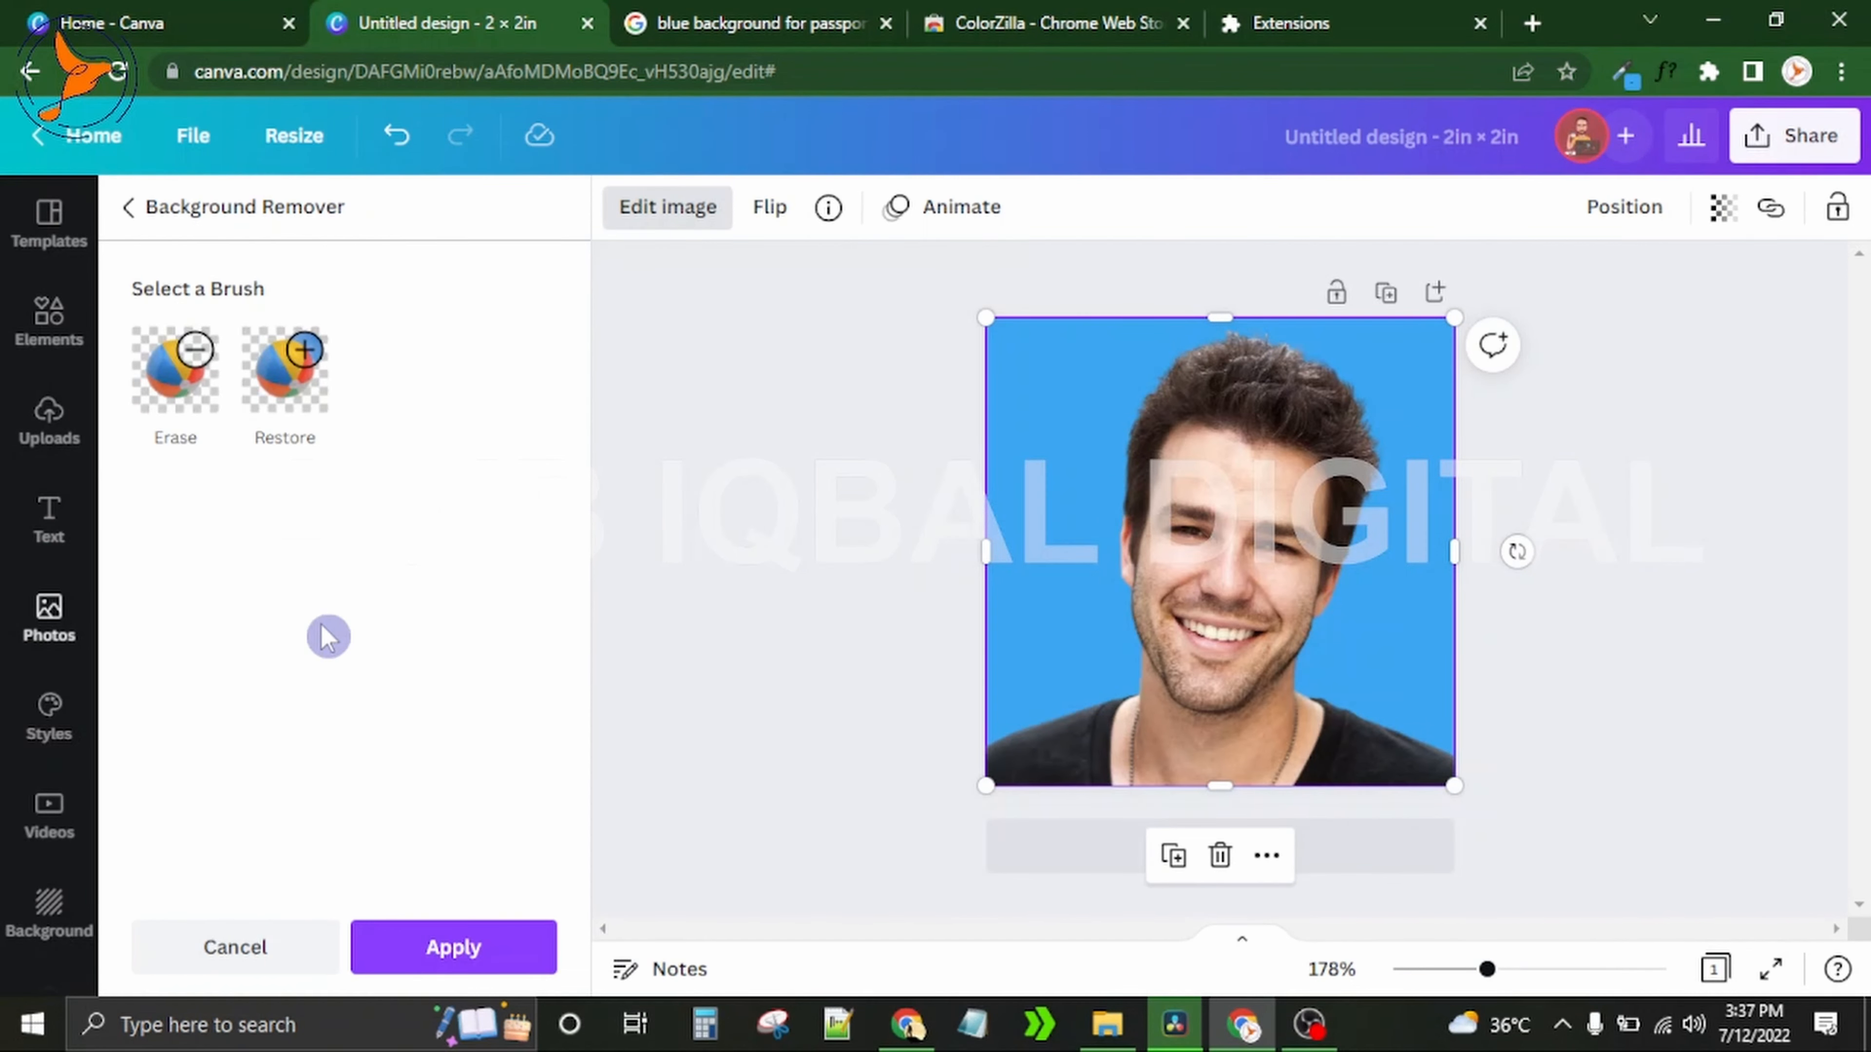
{"action": "left_click", "coordinate": [489, 946]}
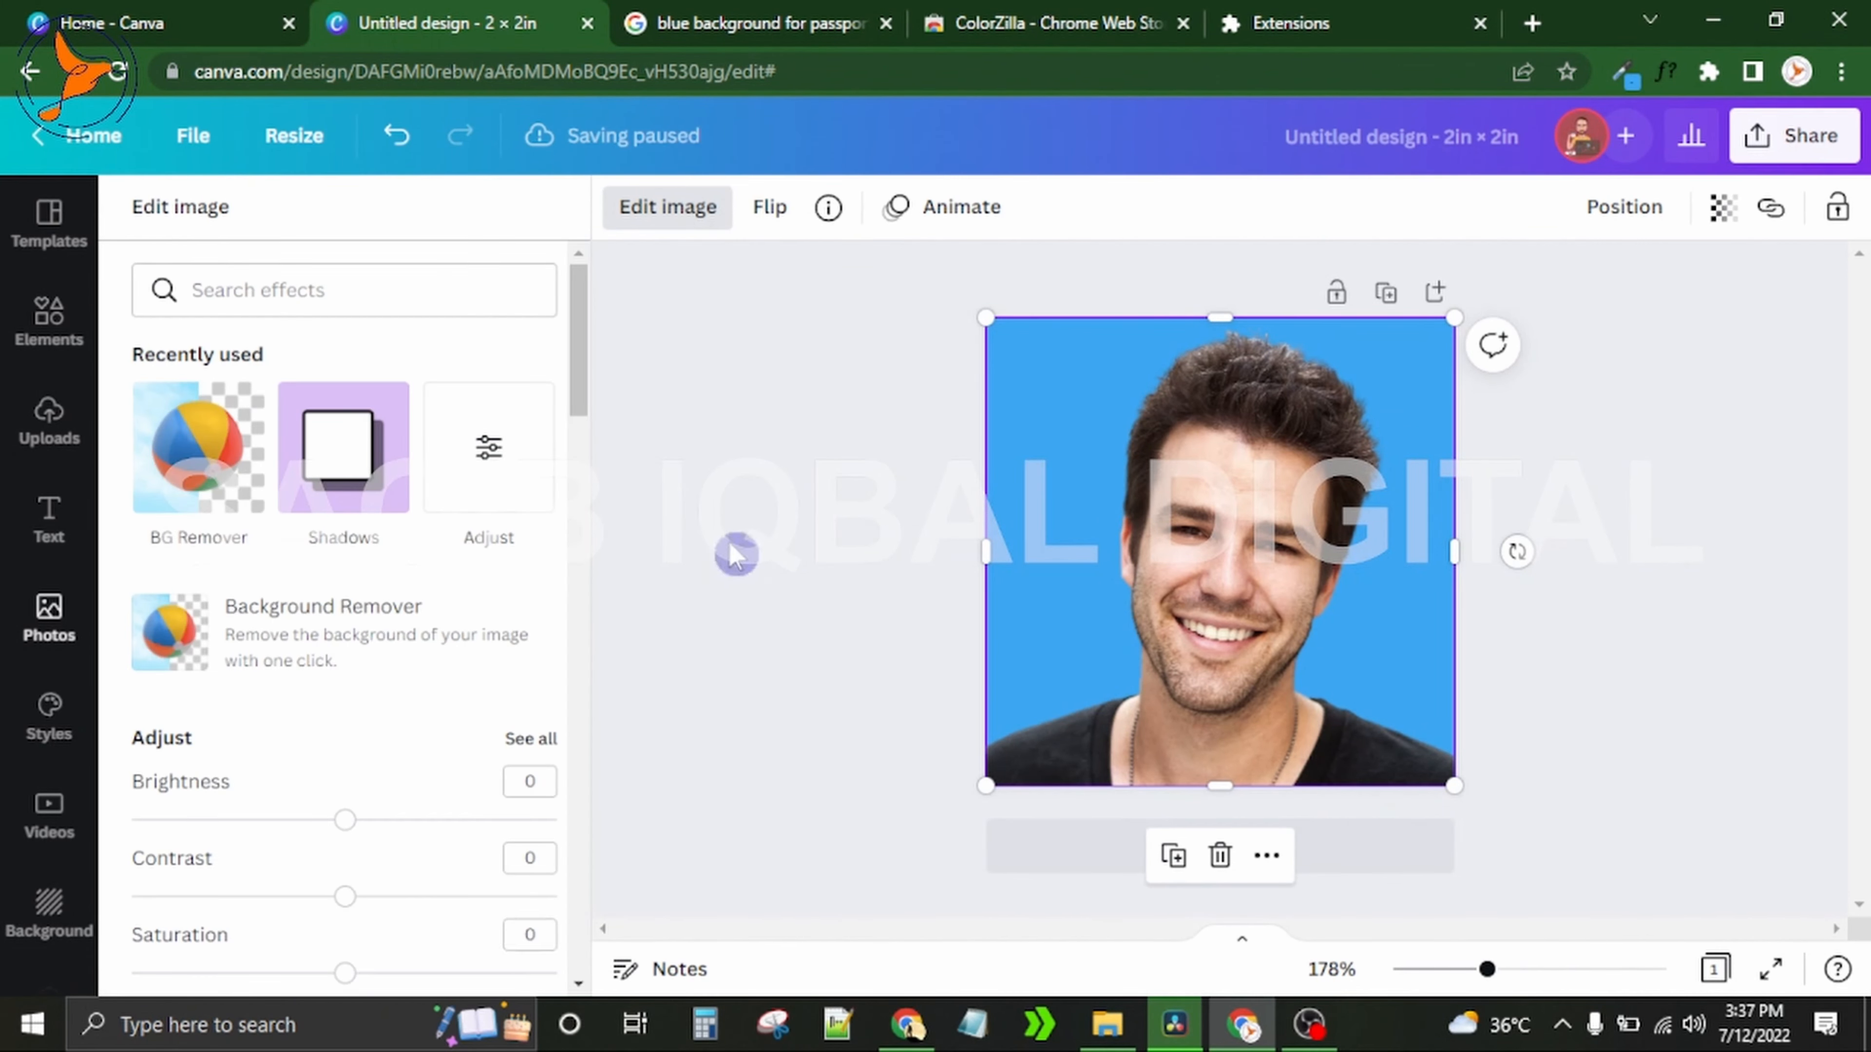
{"action": "left_click", "coordinate": [643, 558]}
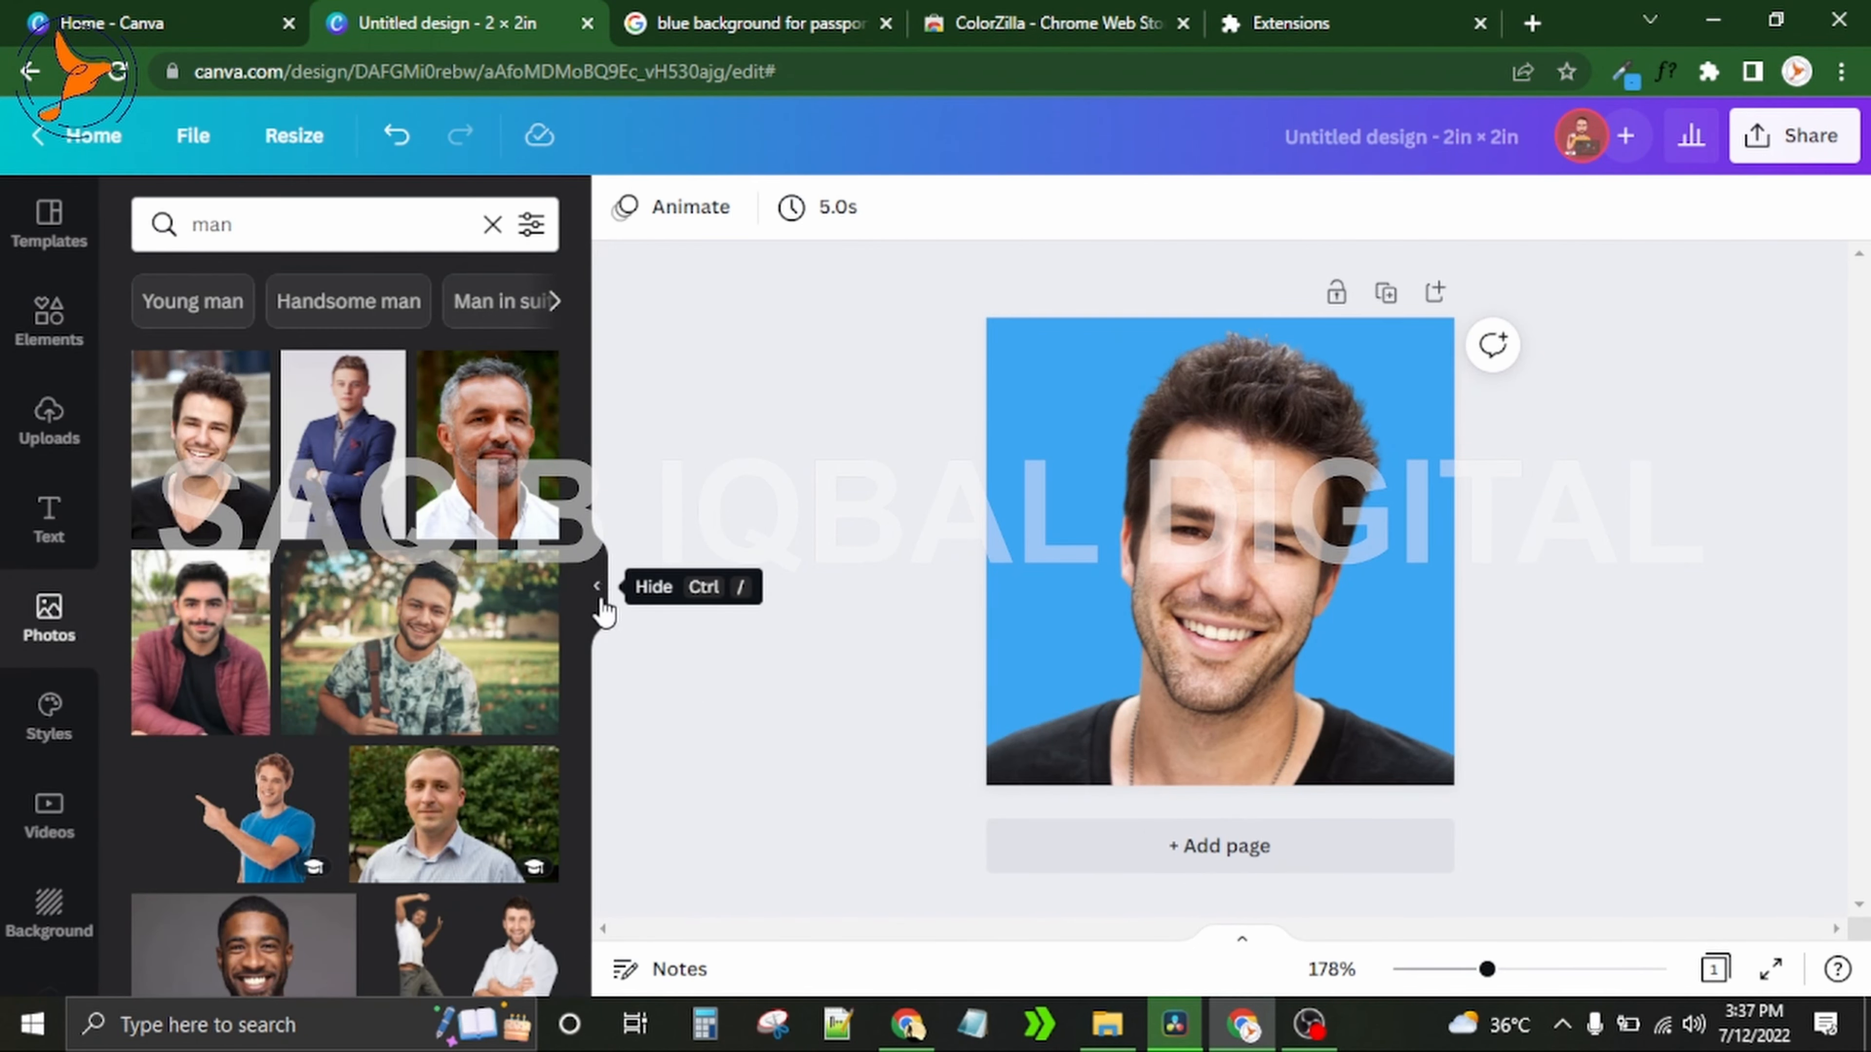
Step: Hide the stock photo results and preview the passport photo in full screen, closing the preview after checking it
{"action": "left_click", "coordinate": [598, 587]}
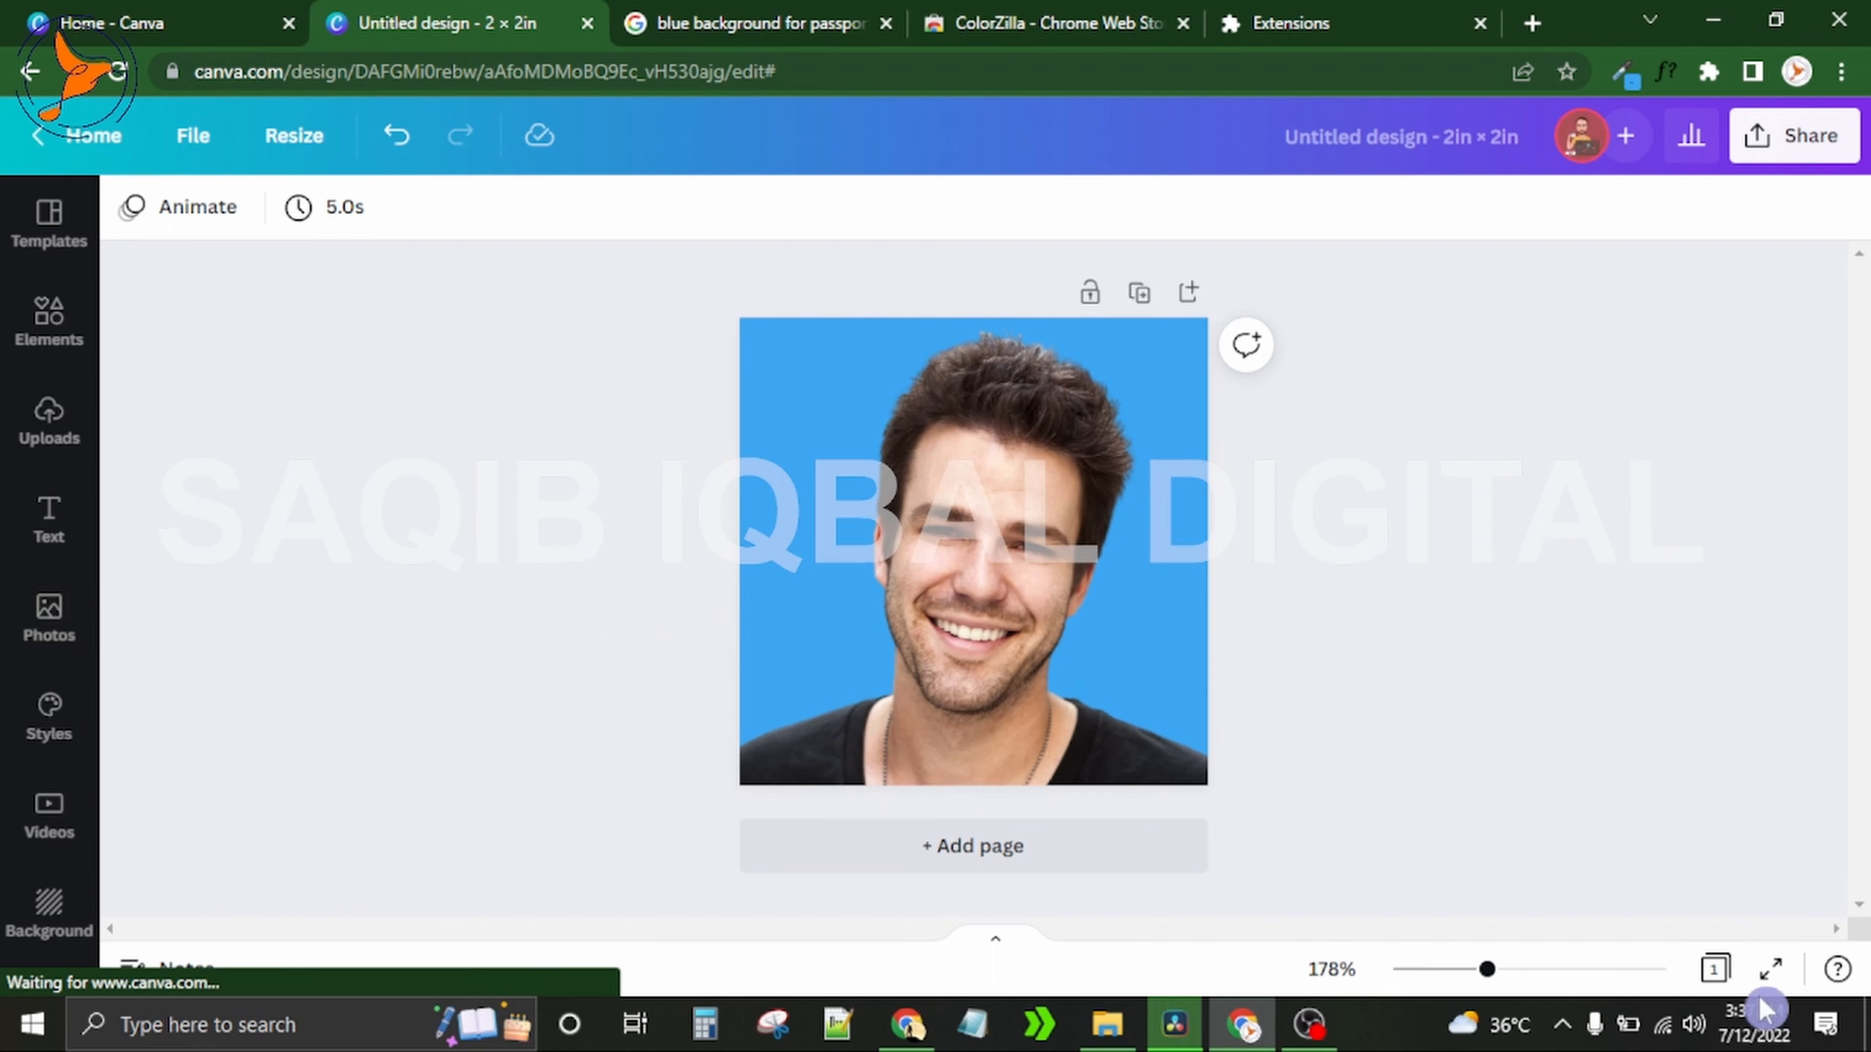
{"action": "left_click", "coordinate": [1770, 969]}
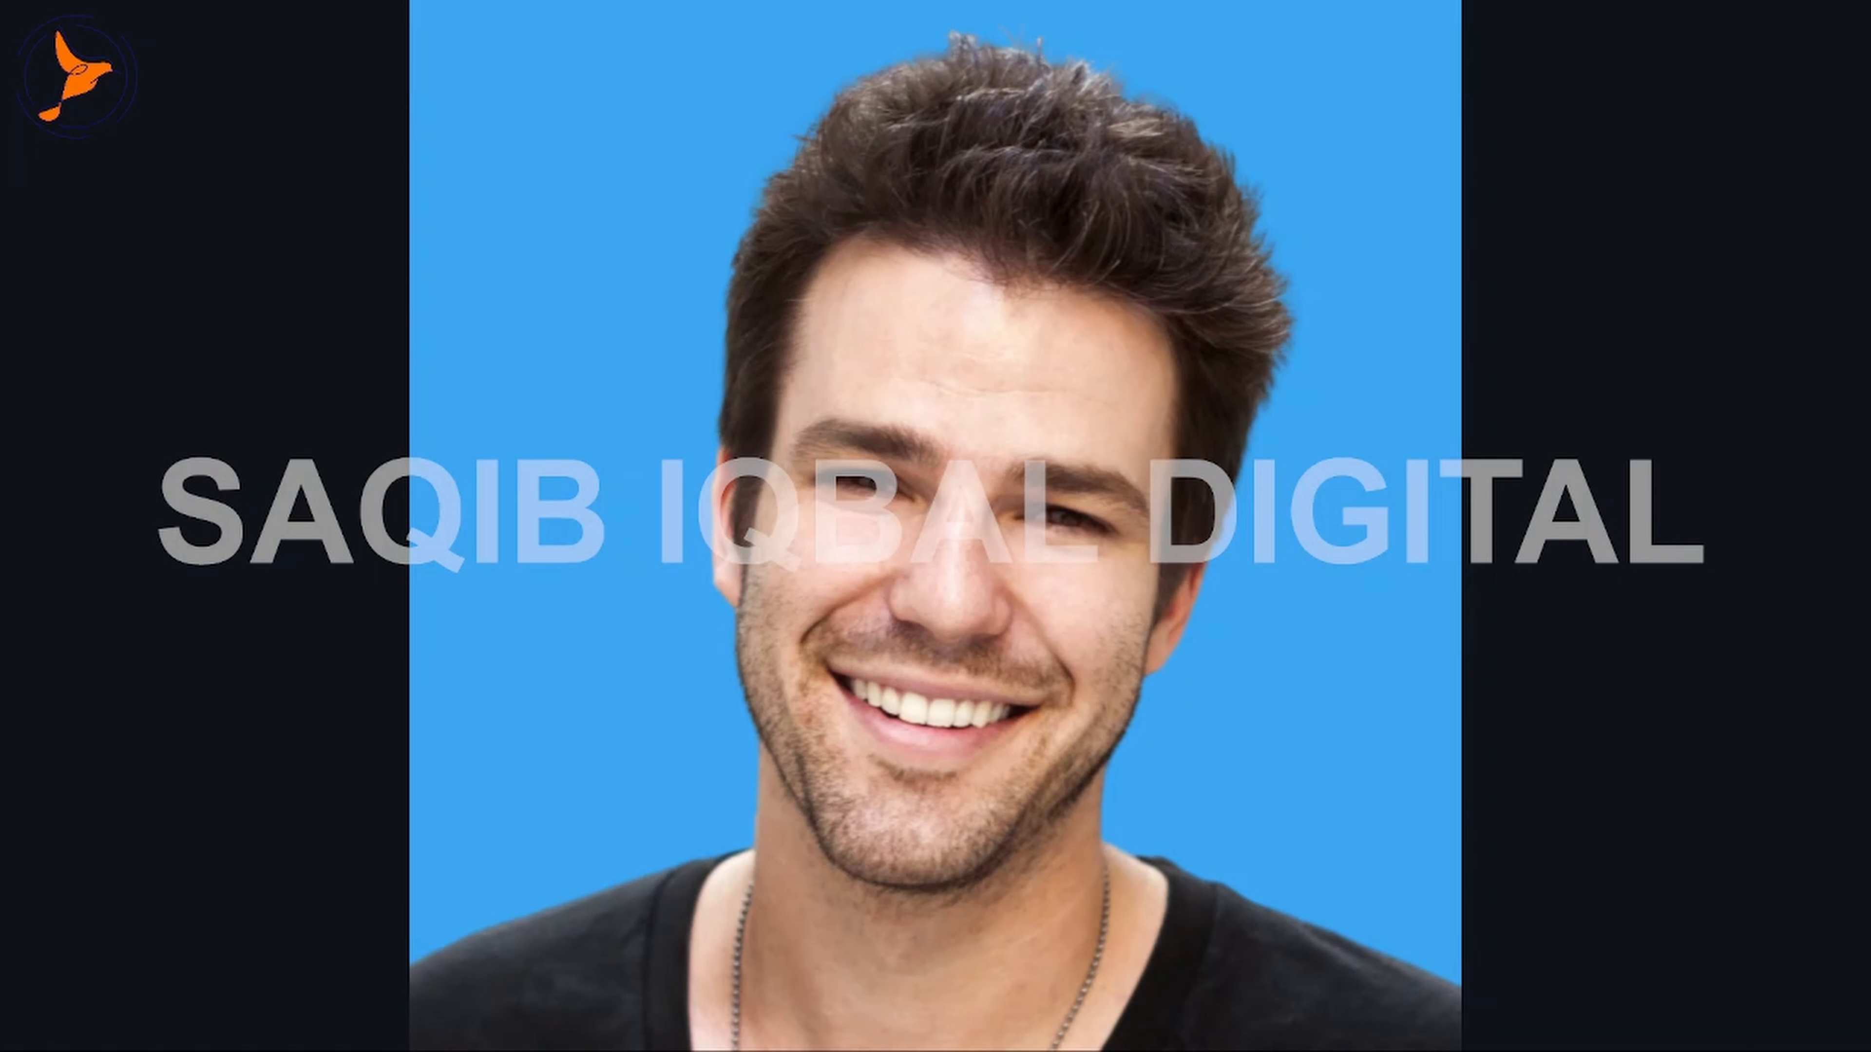
{"action": "key", "text": "Escape"}
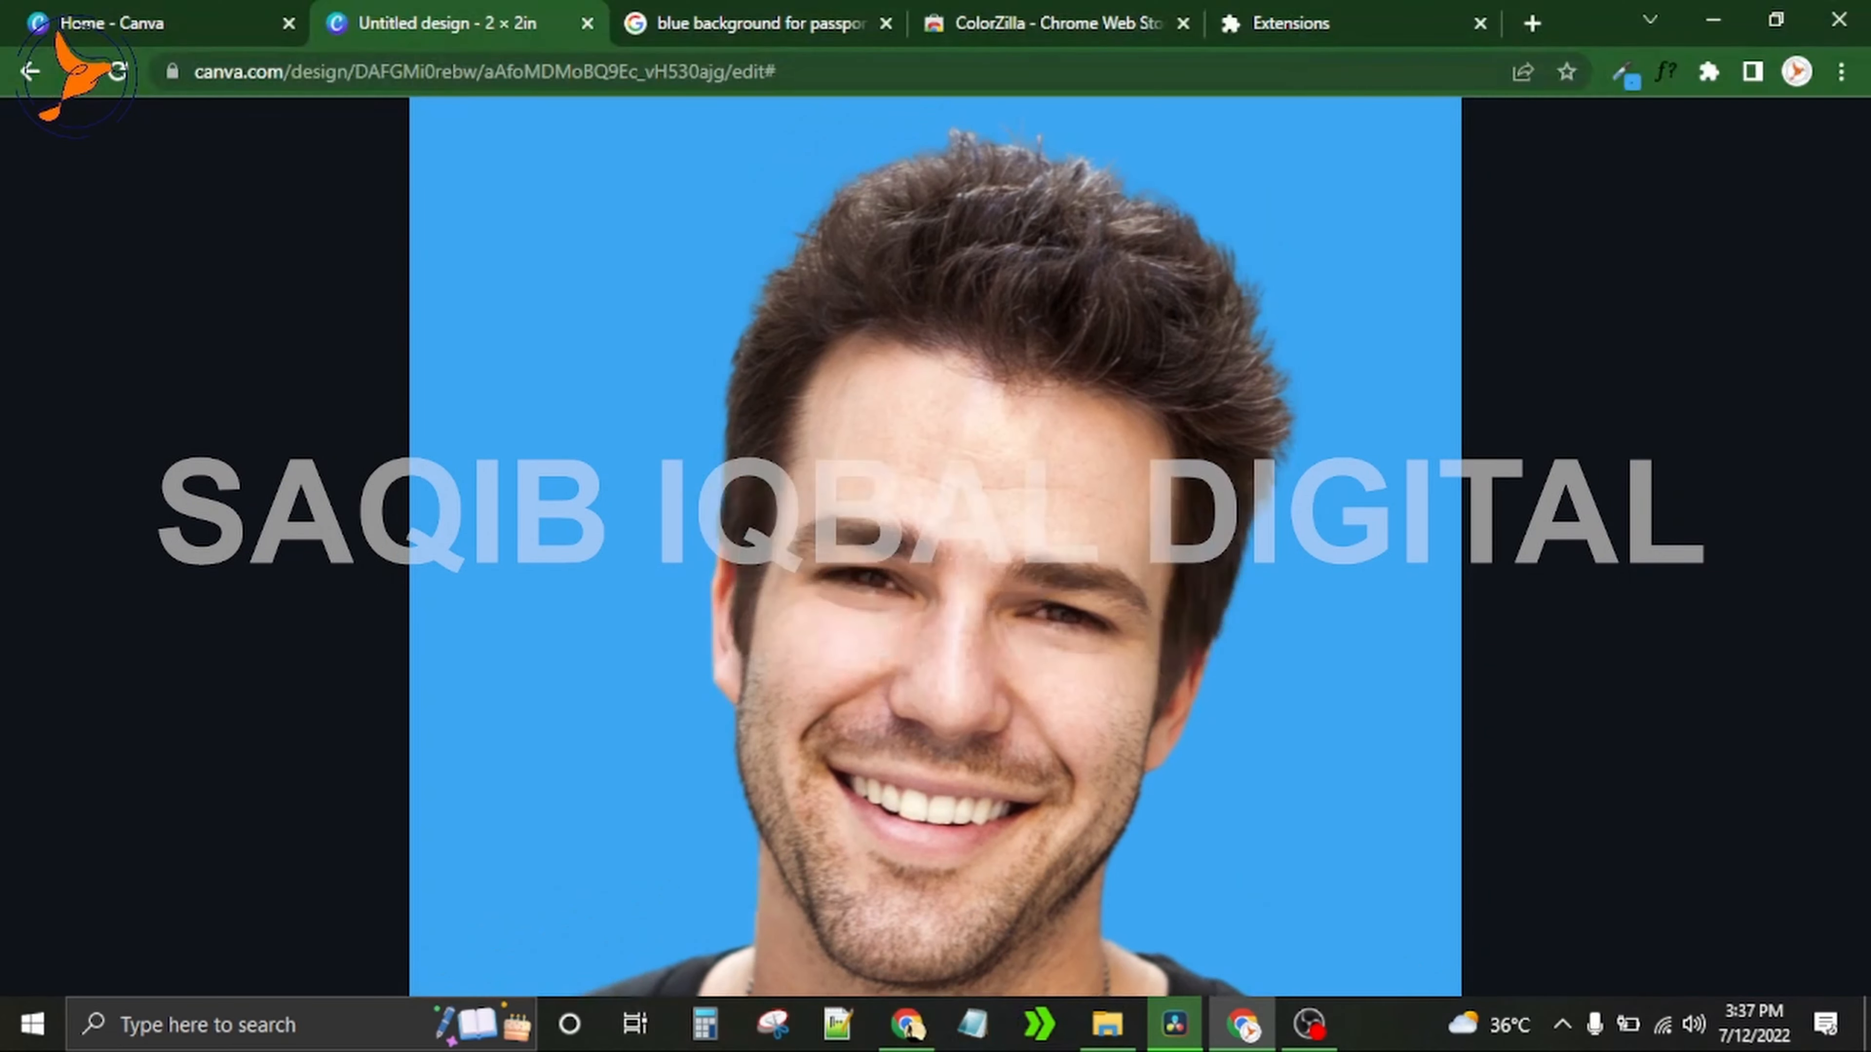